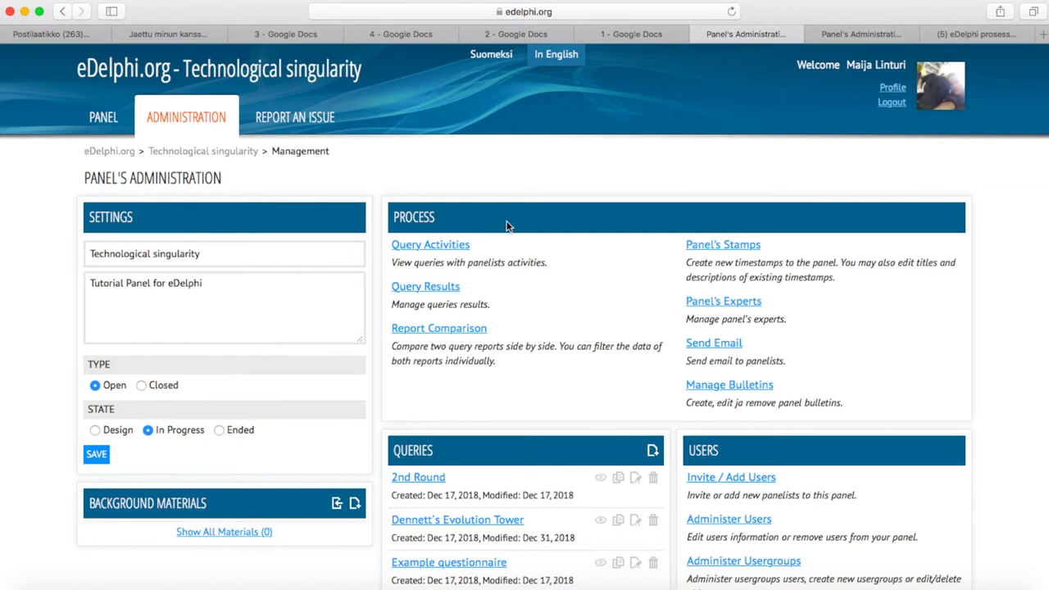
# Open the Technological singularity panel's experts management page from its administration page
pyautogui.click(702, 303)
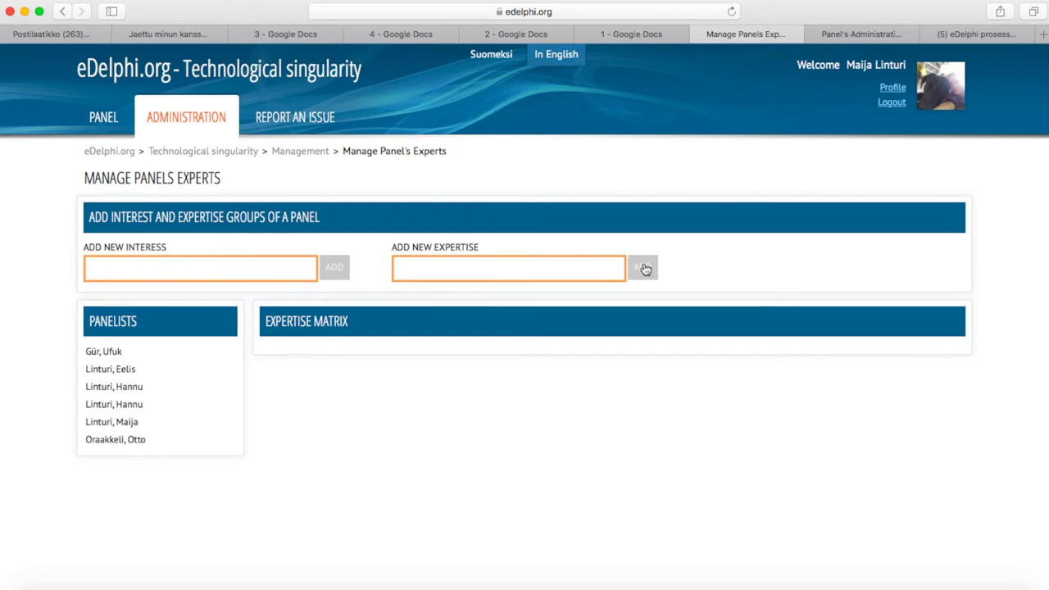
# Start a new entry in the Add New Expertise field
pyautogui.click(412, 272)
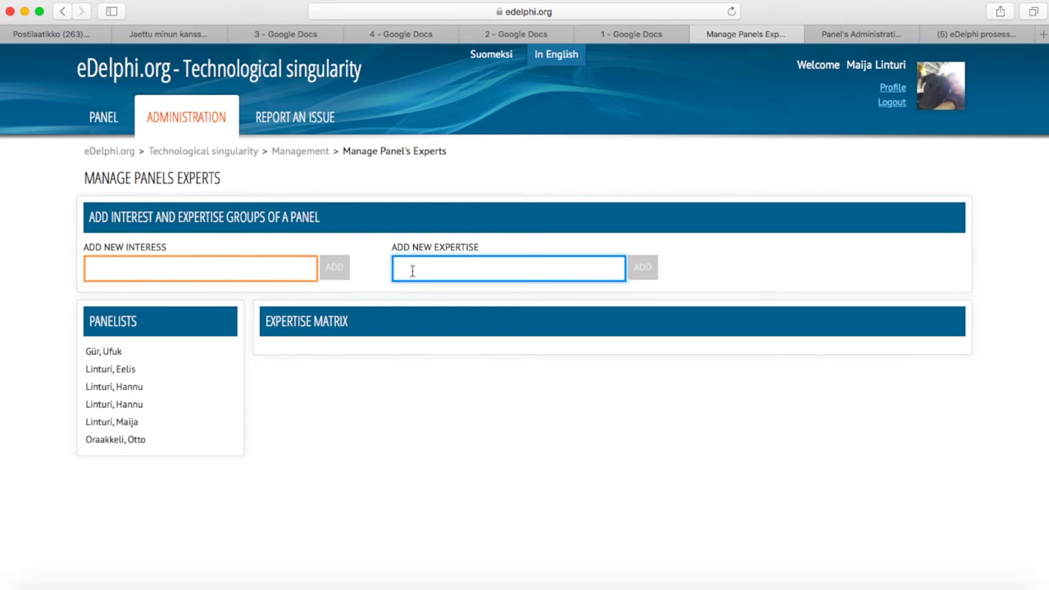
# Add the Economy, Technology and Ecology expertise columns
pyautogui.write('Economy')
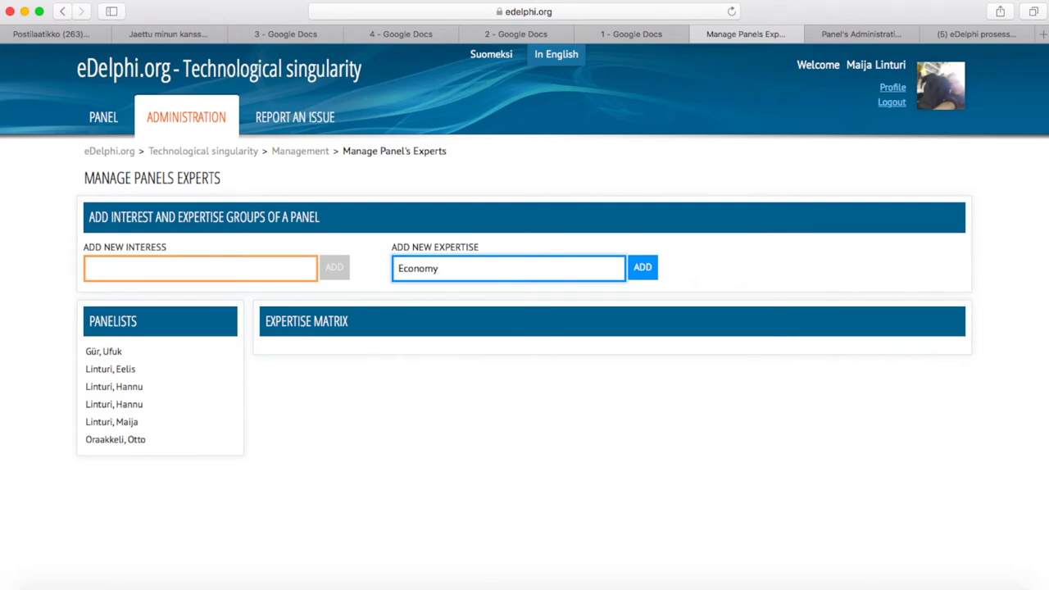
pyautogui.click(648, 279)
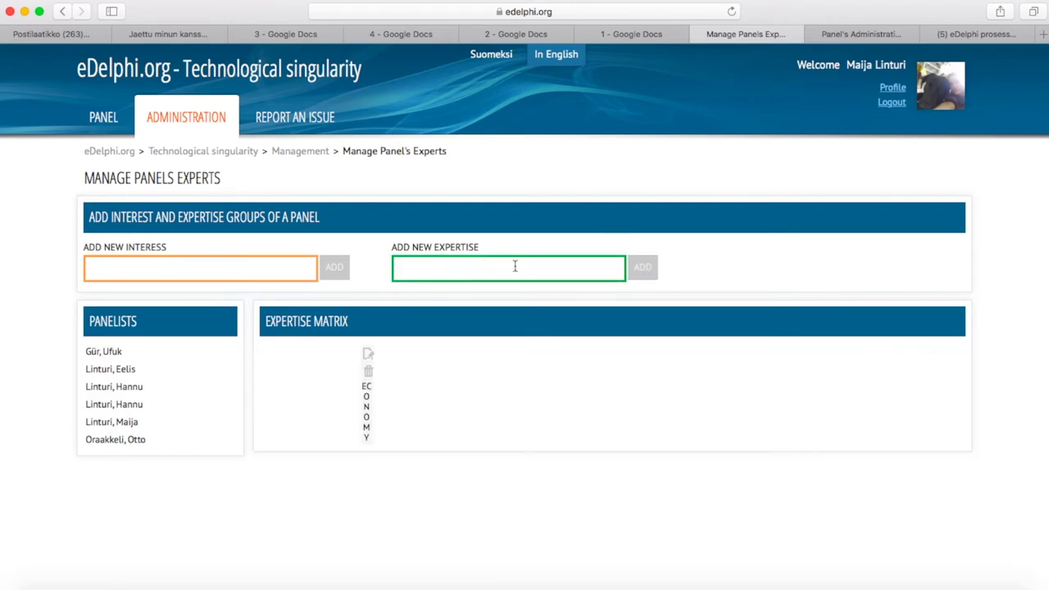
pyautogui.click(475, 268)
pyautogui.write('Technology')
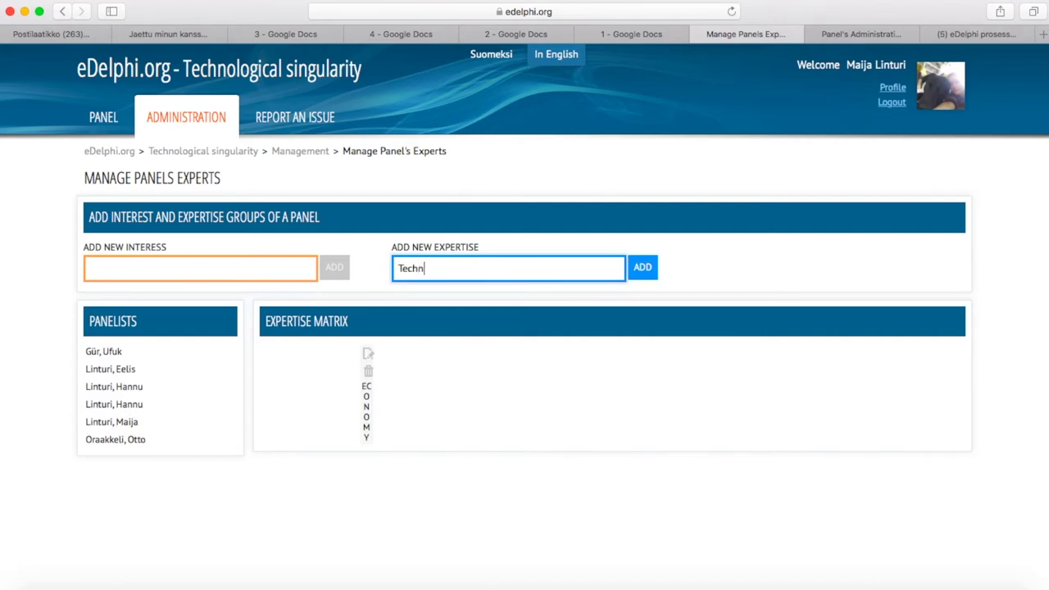
pyautogui.click(639, 270)
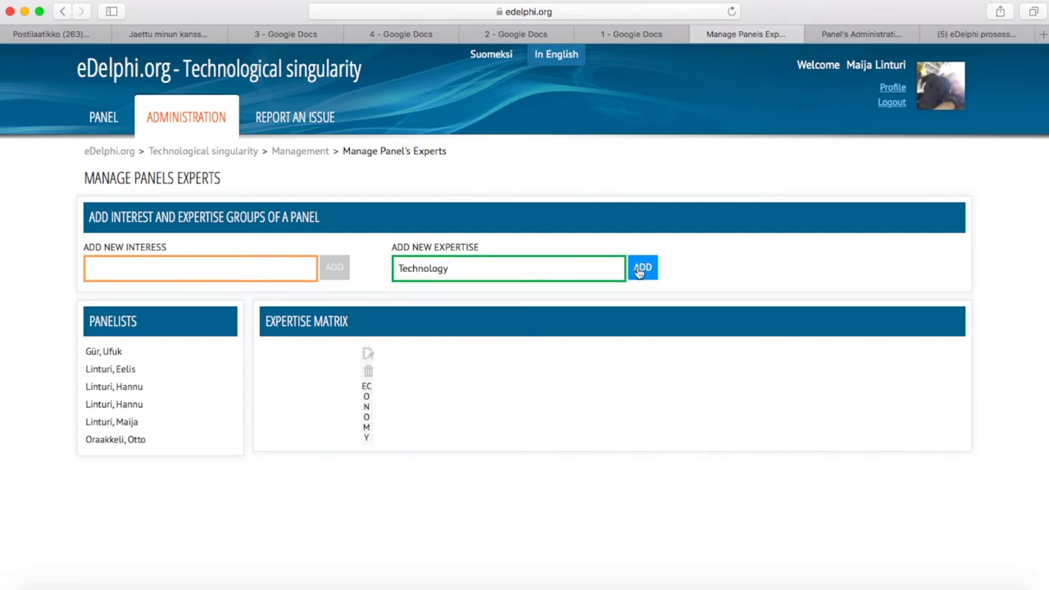
pyautogui.click(518, 271)
pyautogui.write('Ecology')
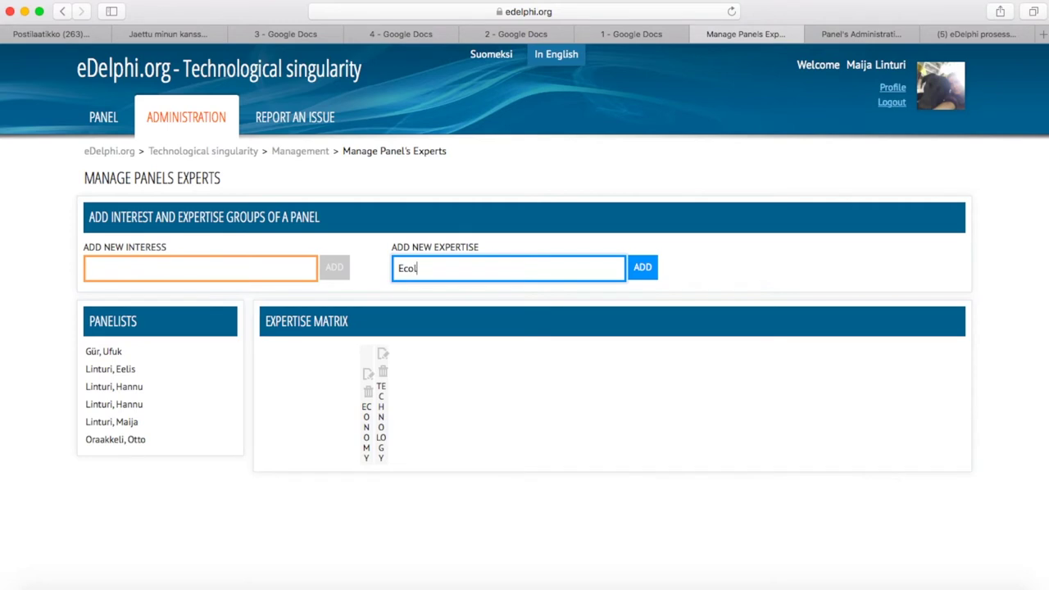
pyautogui.click(640, 269)
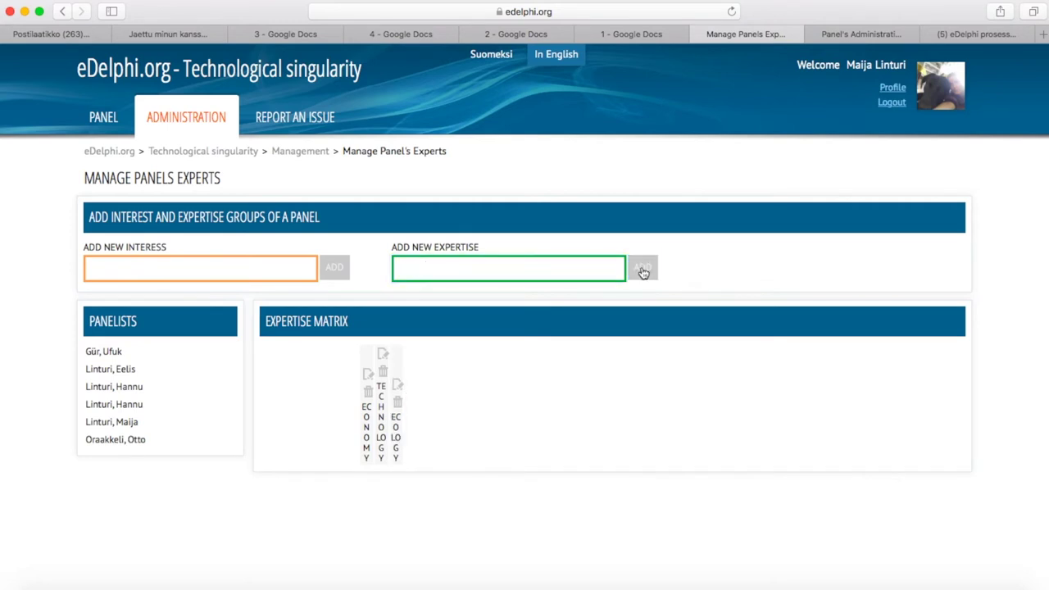
# Add the Social and Political expertise columns
pyautogui.click(543, 263)
pyautogui.write('Social')
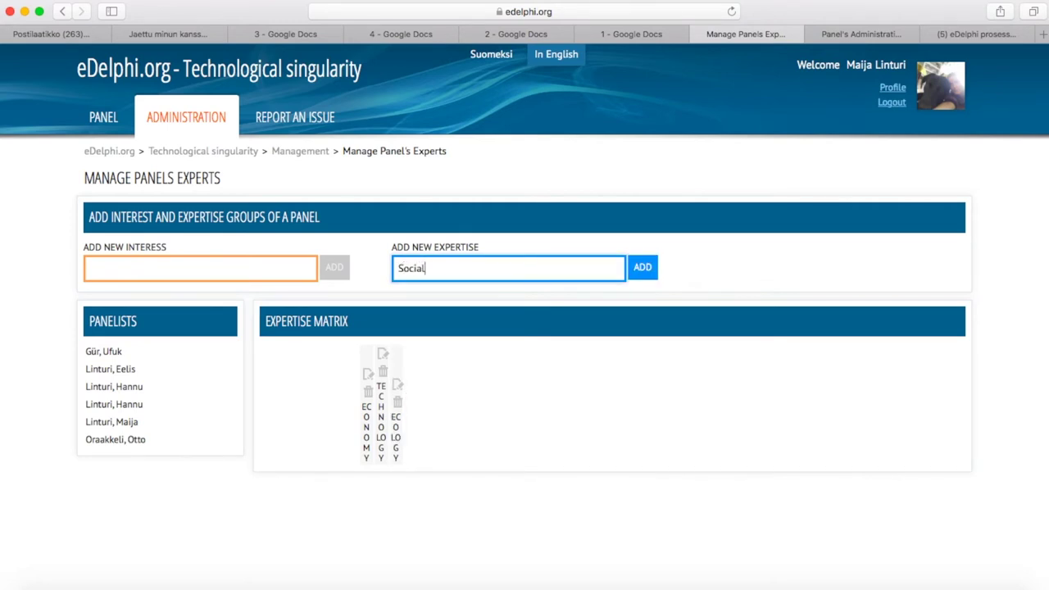
pyautogui.click(646, 271)
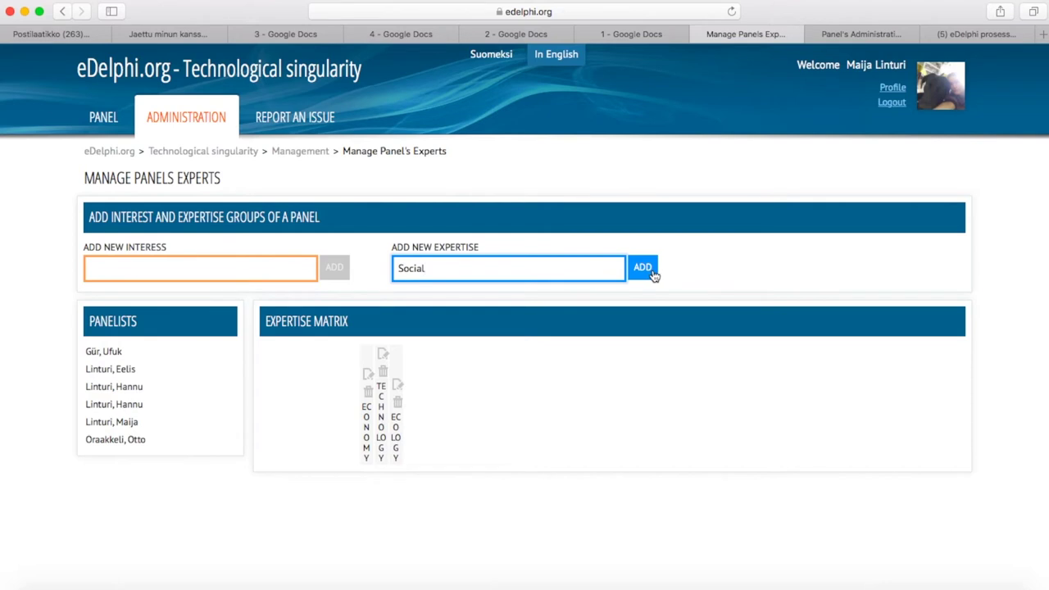
pyautogui.click(576, 267)
pyautogui.write('Political')
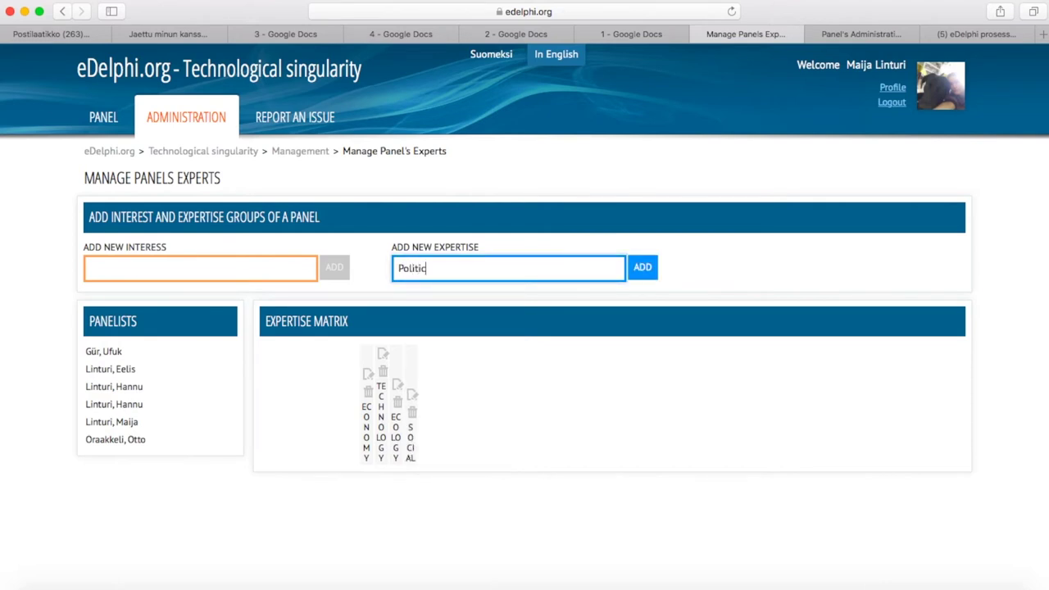
pyautogui.click(654, 267)
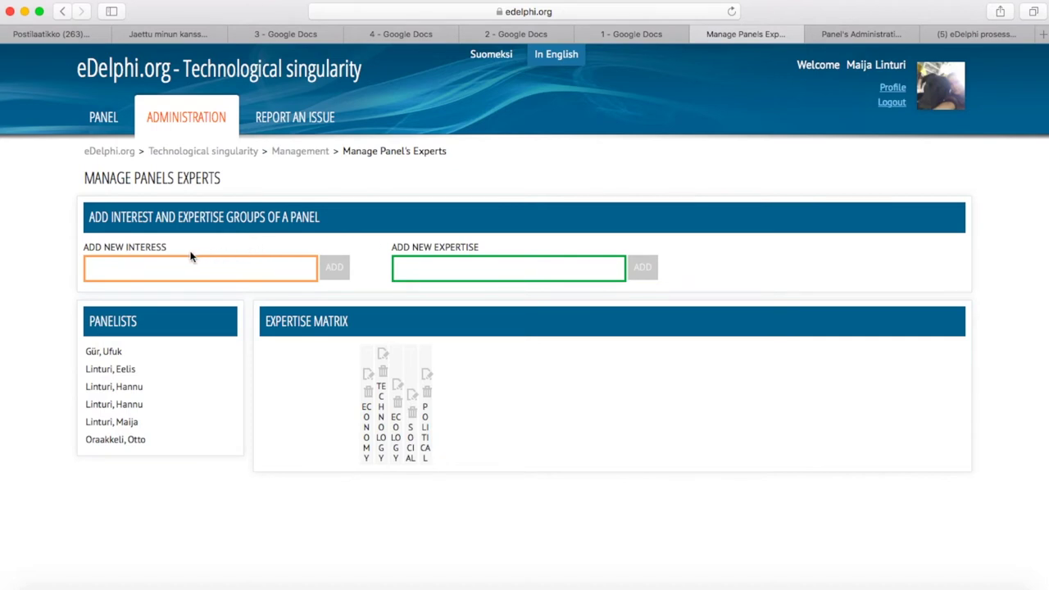
# Add interest rows '1. Sector', '2. Sector' and '3. Sector' to the expertise matrix
pyautogui.click(90, 271)
pyautogui.write('1. Sector')
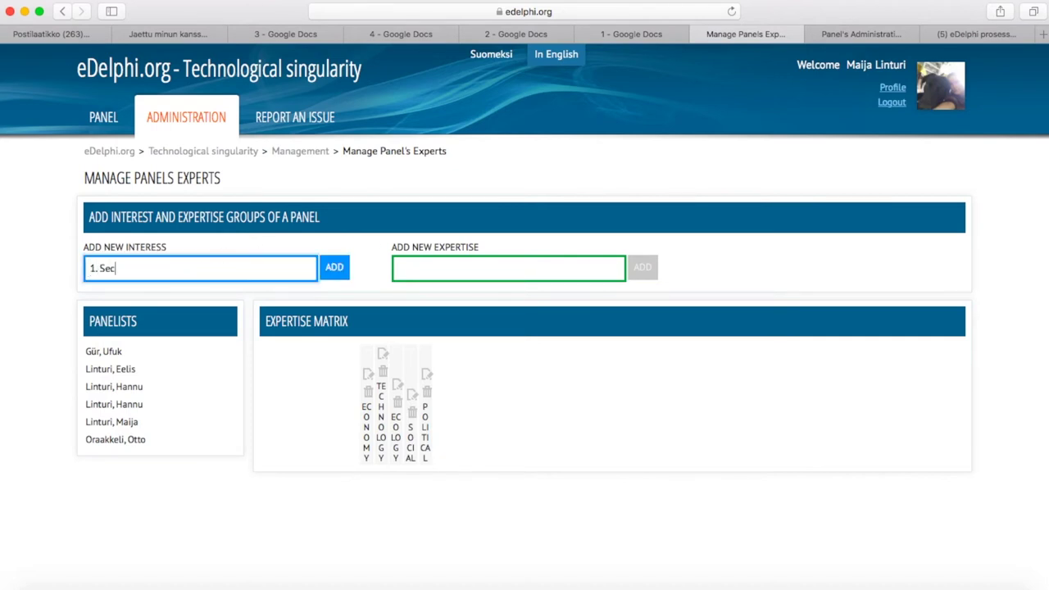
pyautogui.click(330, 268)
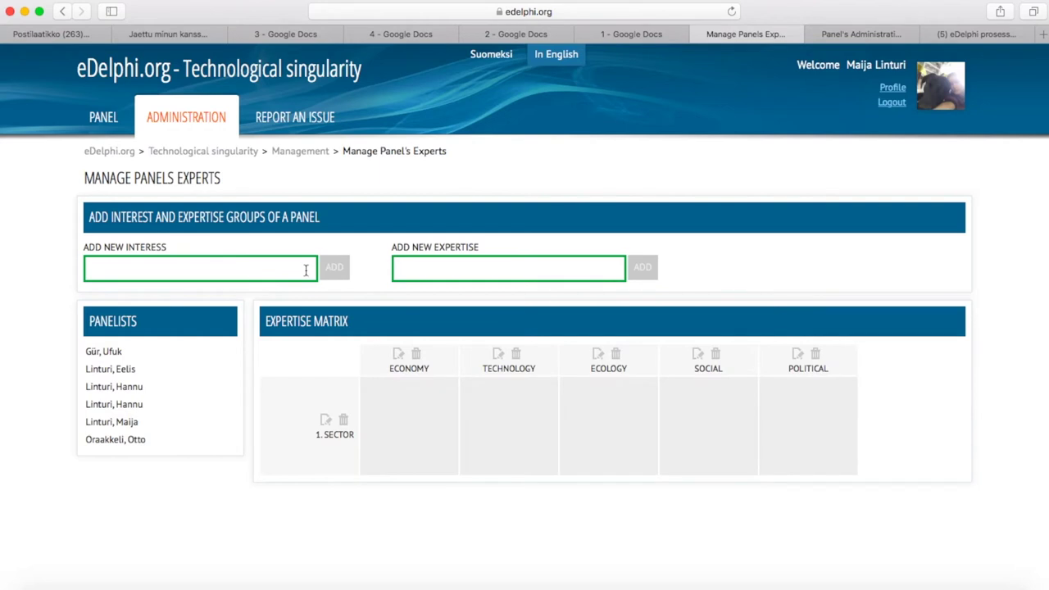
pyautogui.click(304, 270)
pyautogui.write('2. Sector')
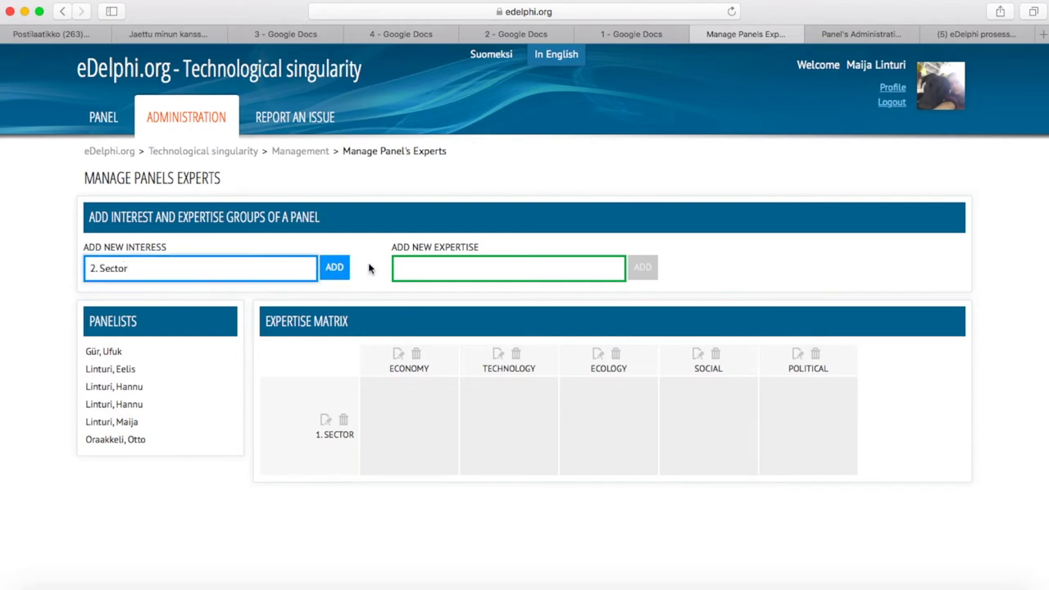
pyautogui.click(334, 270)
pyautogui.click(290, 264)
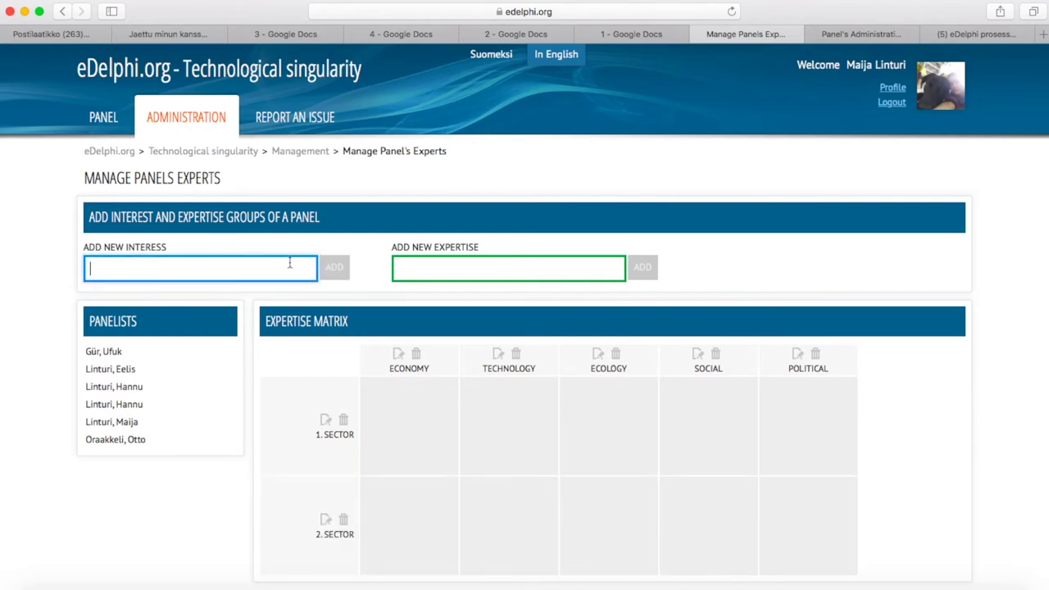
pyautogui.write('3. Sector')
pyautogui.click(332, 269)
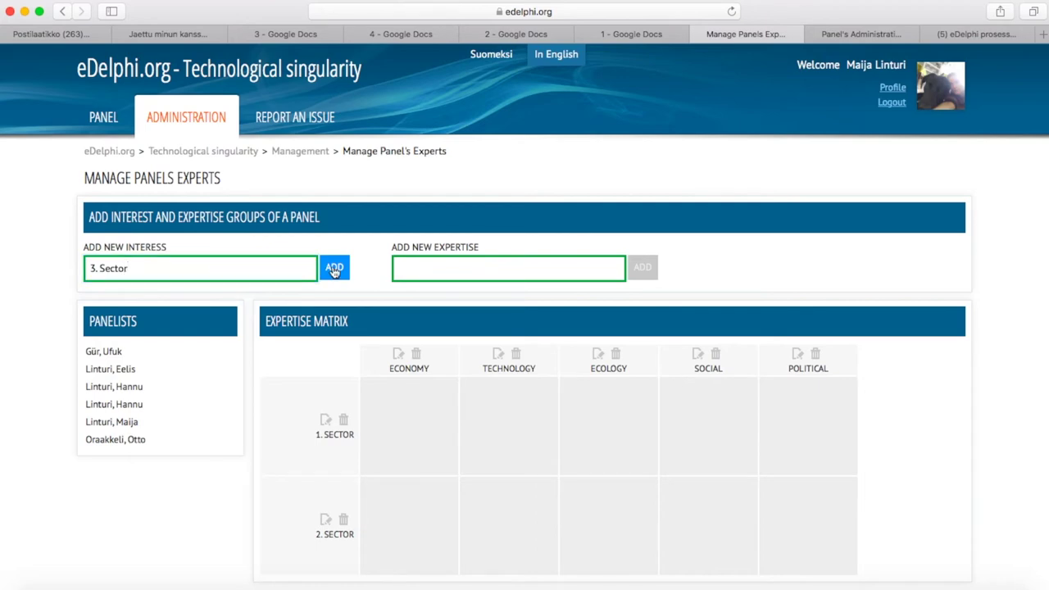
pyautogui.scroll(-1, 334, 272)
pyautogui.scroll(-3, 334, 272)
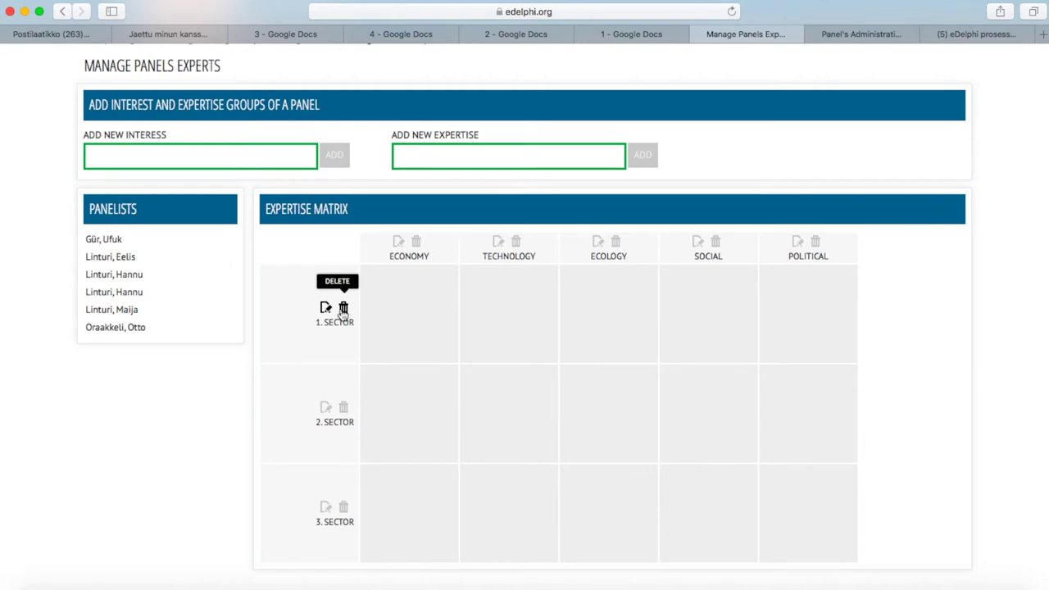
# Place panelists in Economy / 1. Sector and Technology / 2. Sector, removing the stray Ecology entry
pyautogui.moveTo(120, 240); pyautogui.dragTo(397, 312)
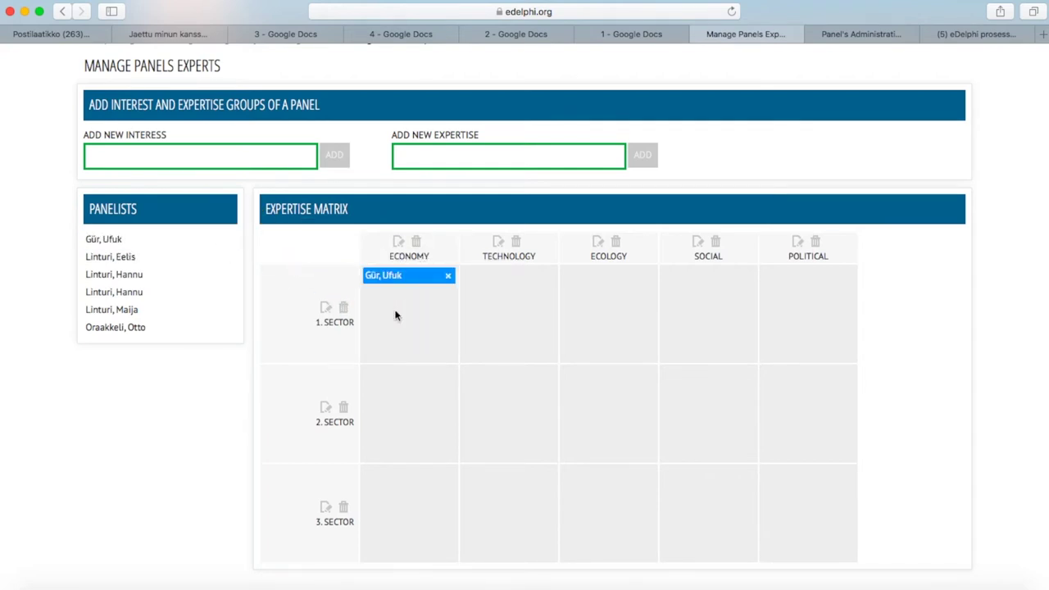
pyautogui.moveTo(176, 274); pyautogui.dragTo(503, 414)
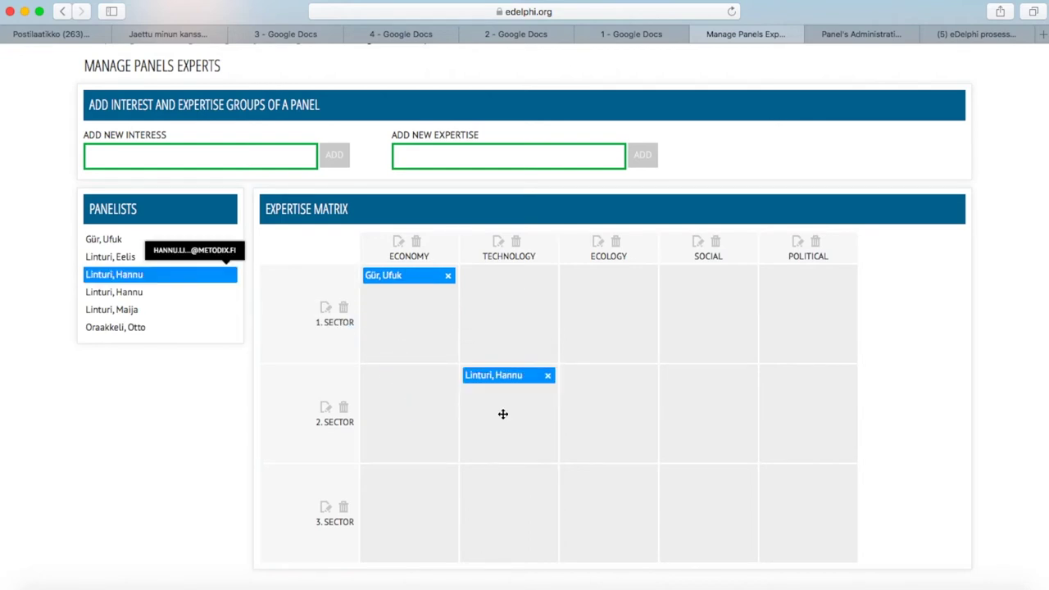
pyautogui.moveTo(199, 273); pyautogui.dragTo(614, 406)
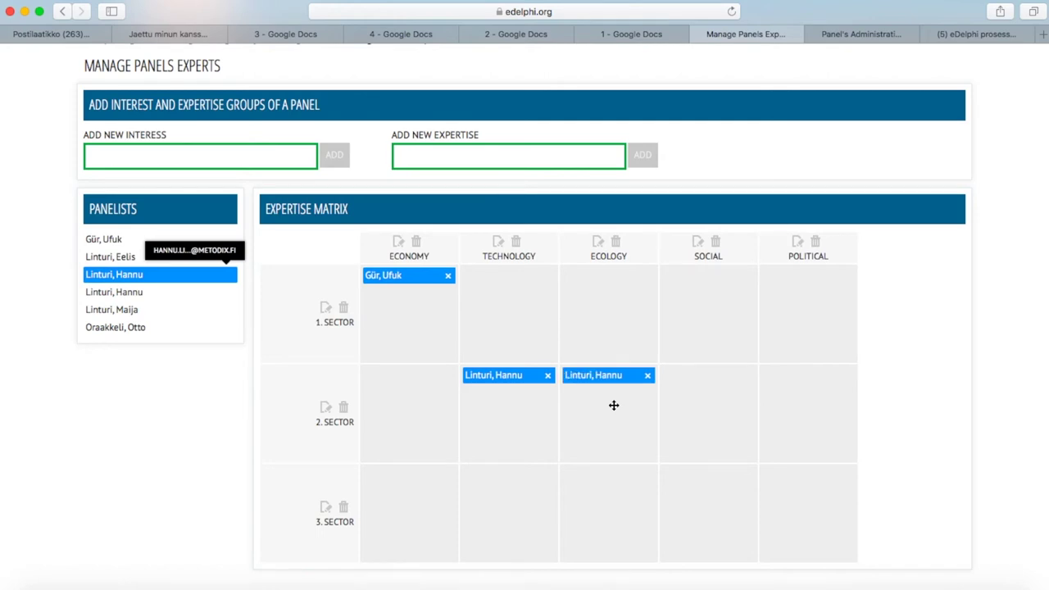
pyautogui.click(648, 376)
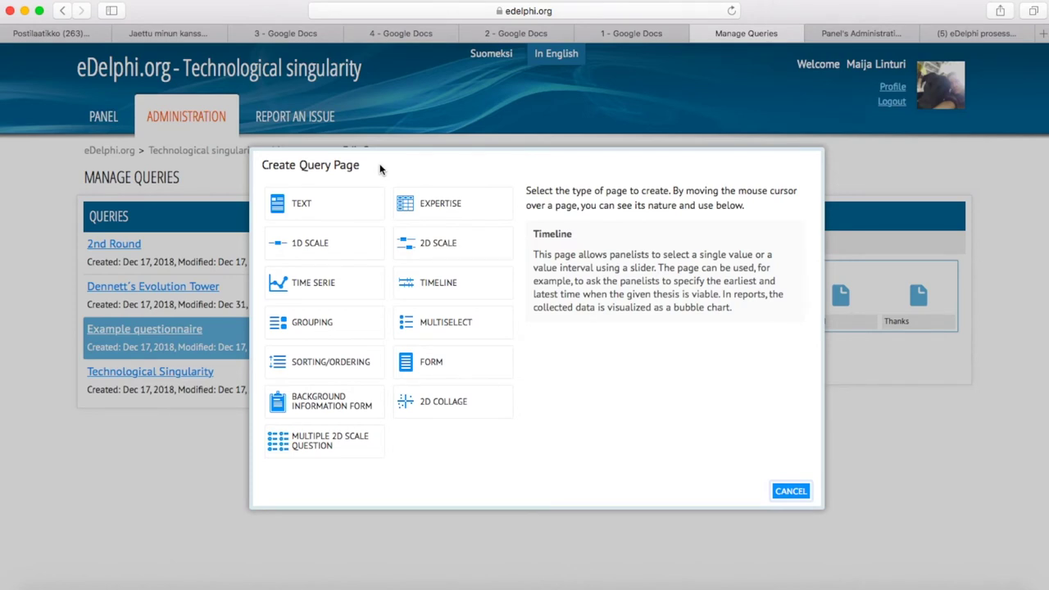
# Add an Expertise page to the Example questionnaire
pyautogui.moveTo(464, 202)
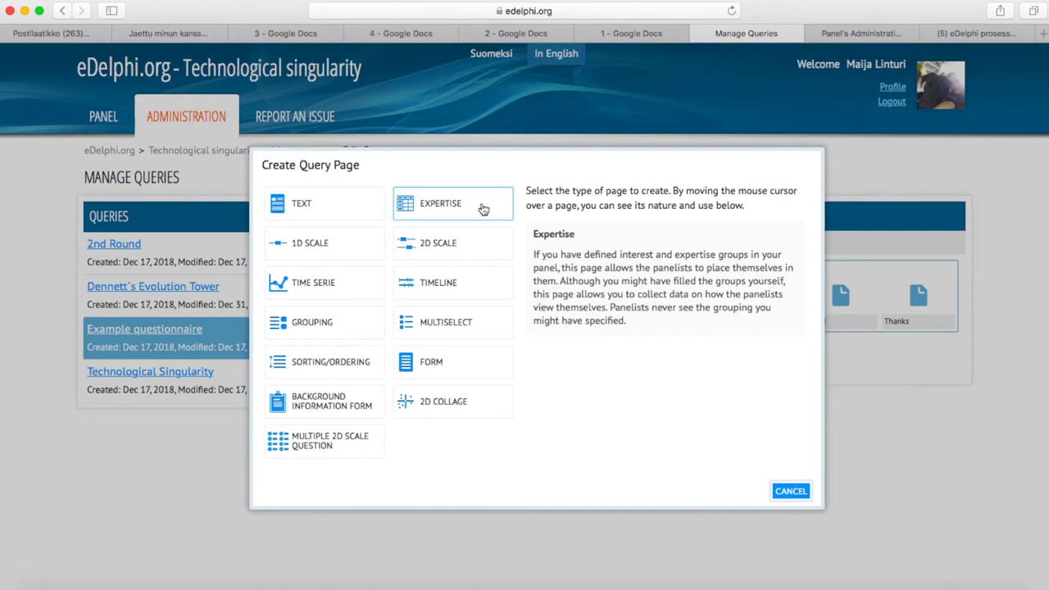
pyautogui.click(484, 210)
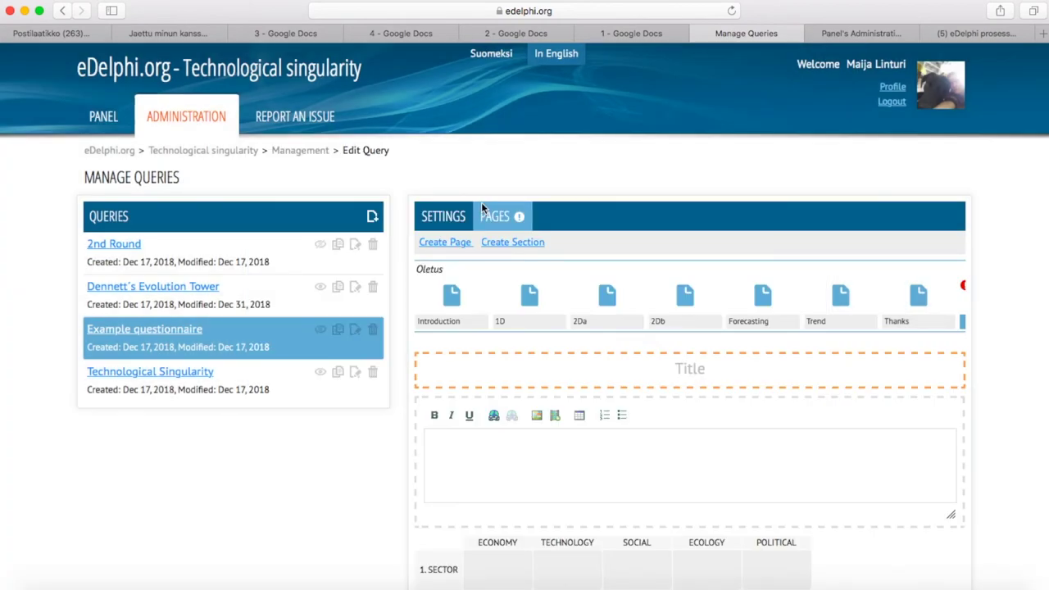
pyautogui.scroll(-2, 658, 241)
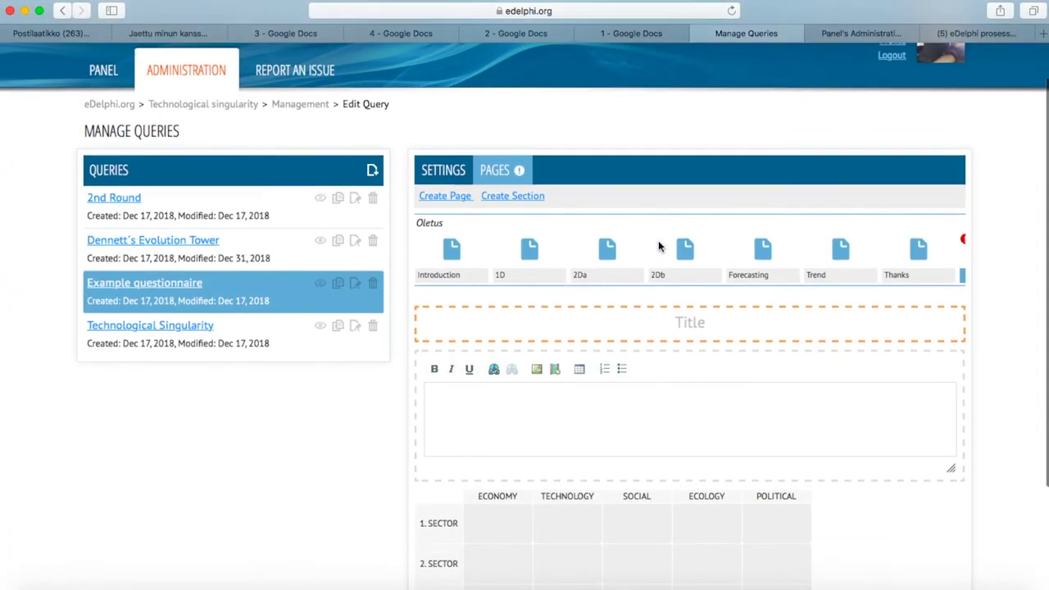
pyautogui.scroll(-5, 658, 246)
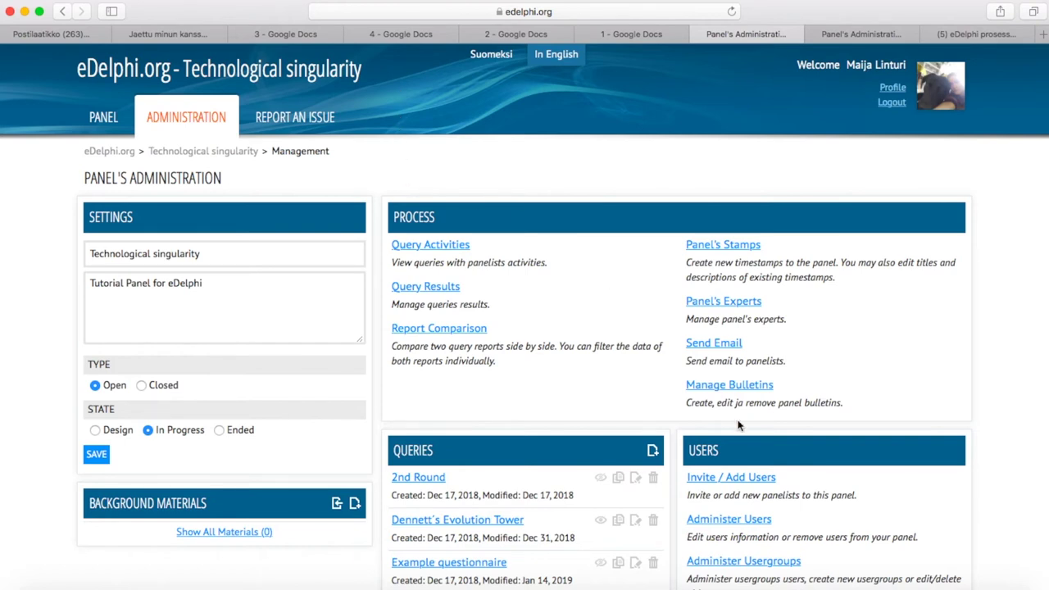
# Change the Social (3. Sector) panelist's role to Panel Managers and save it
pyautogui.click(728, 519)
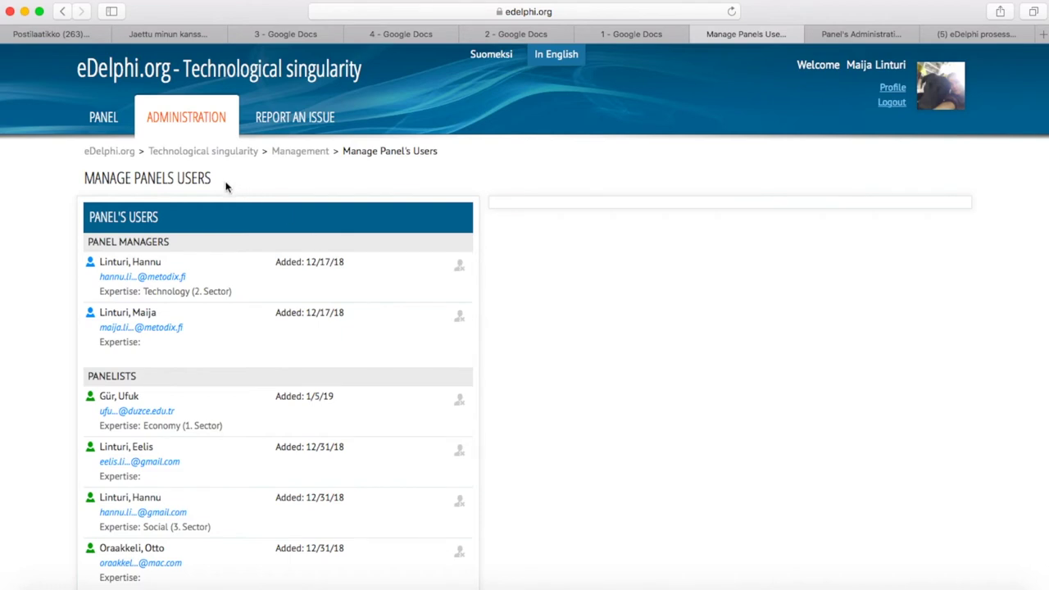
pyautogui.scroll(-1, 207, 385)
pyautogui.scroll(-2, 206, 384)
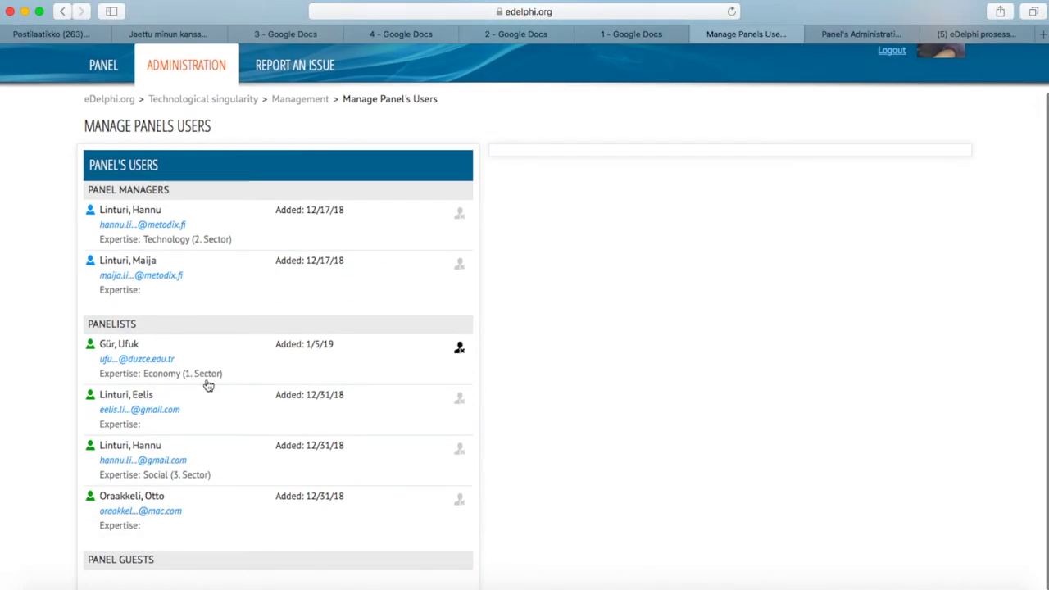
pyautogui.click(207, 465)
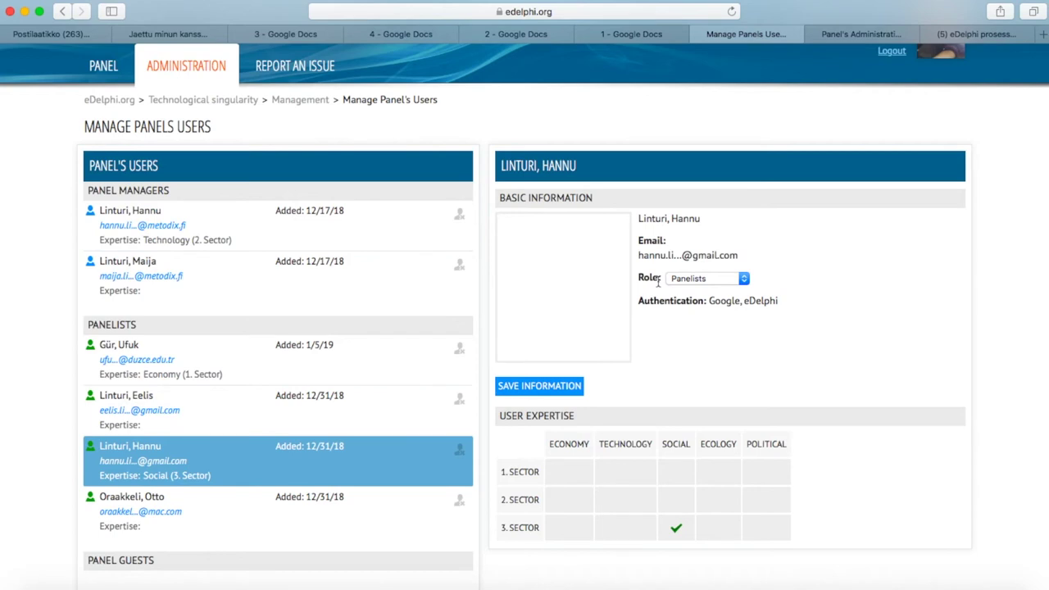
pyautogui.click(743, 279)
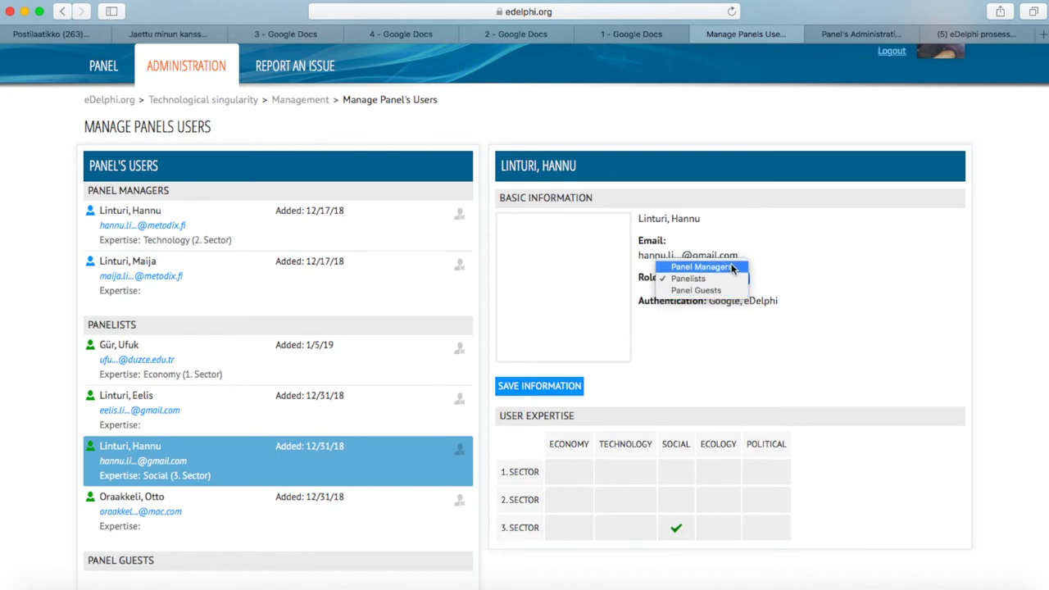
pyautogui.click(702, 267)
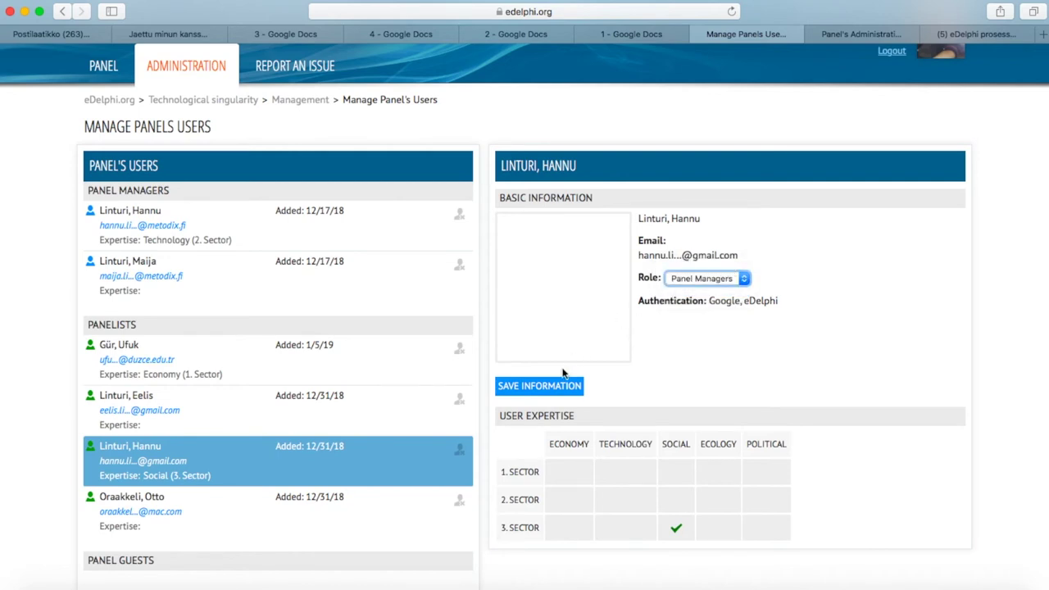
pyautogui.click(551, 398)
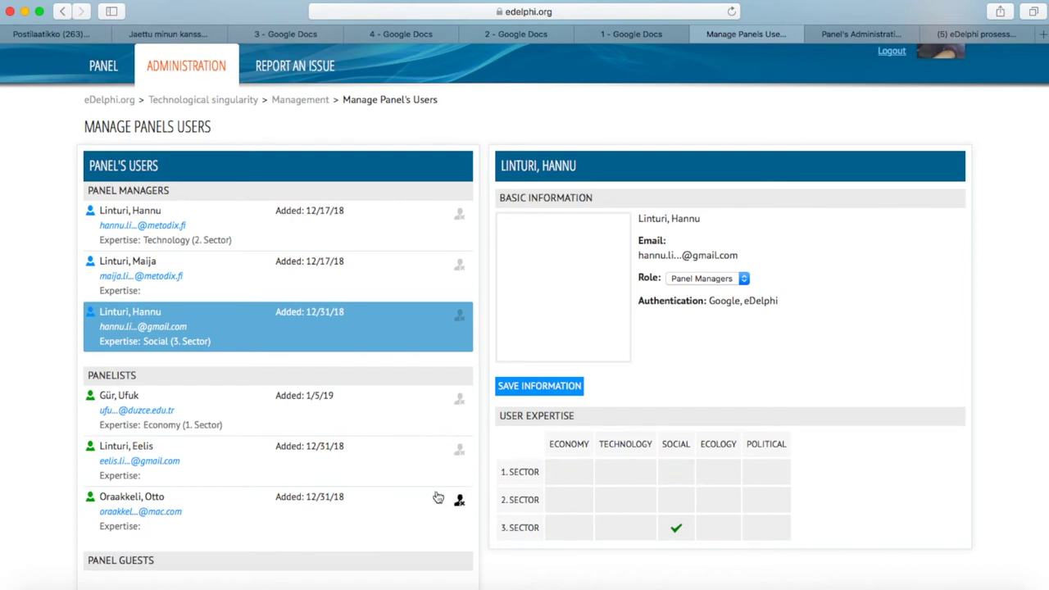
# Begin removing the last panelist but cancel, keeping them in the panel
pyautogui.click(392, 516)
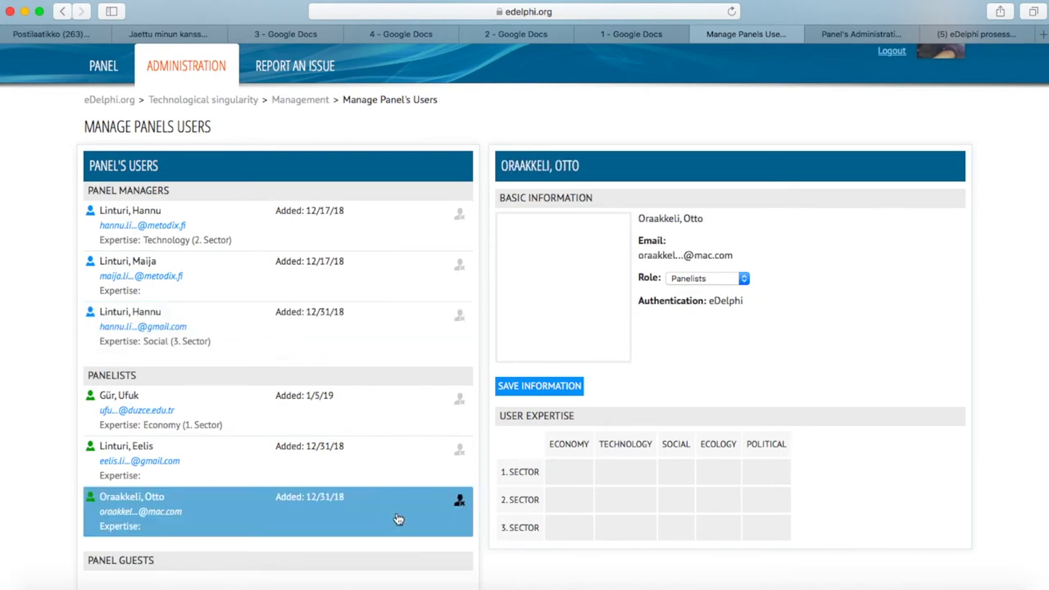
pyautogui.click(460, 504)
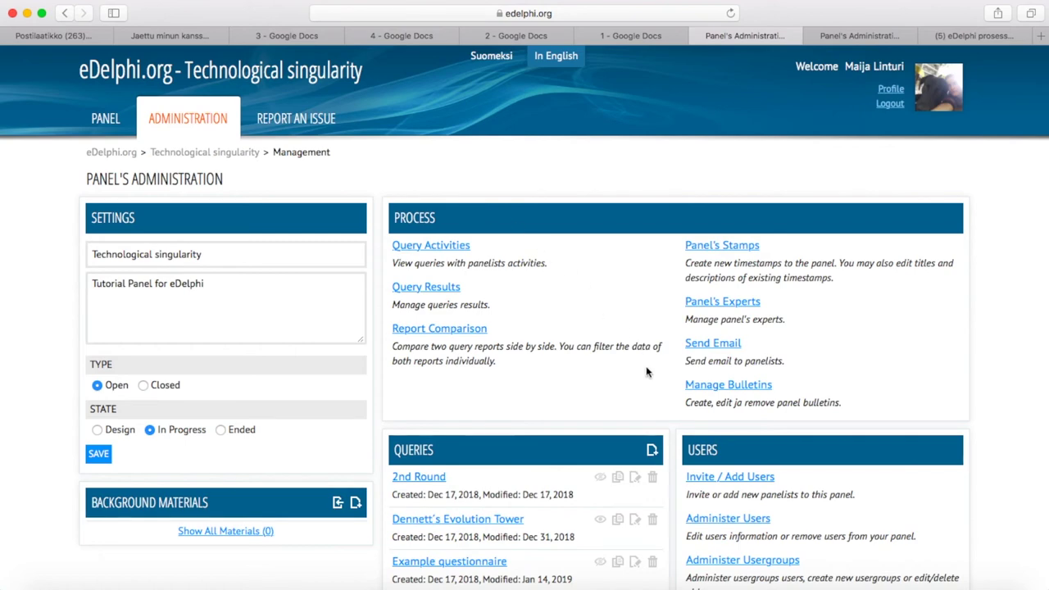
# Open the Administer Usergroups page for the panel
pyautogui.scroll(-2, 742, 450)
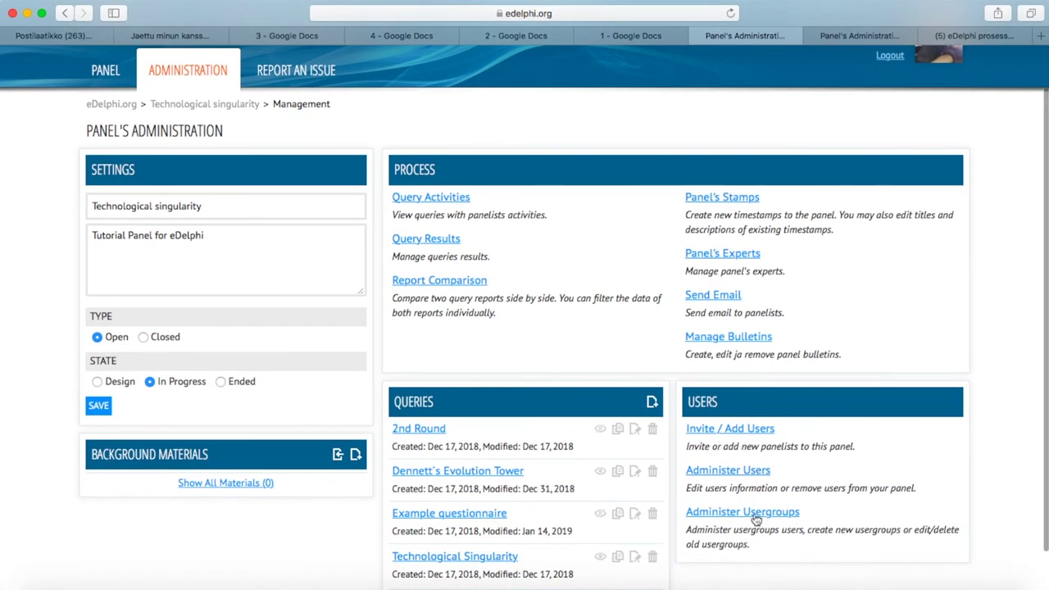
pyautogui.click(756, 516)
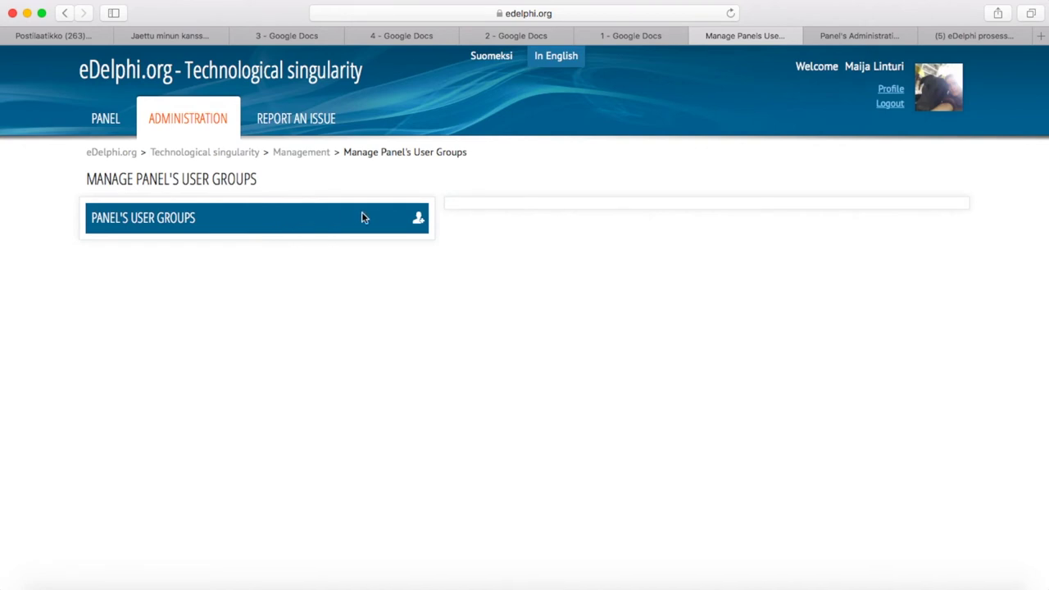
# Create a new user group named 'Men'
pyautogui.click(419, 220)
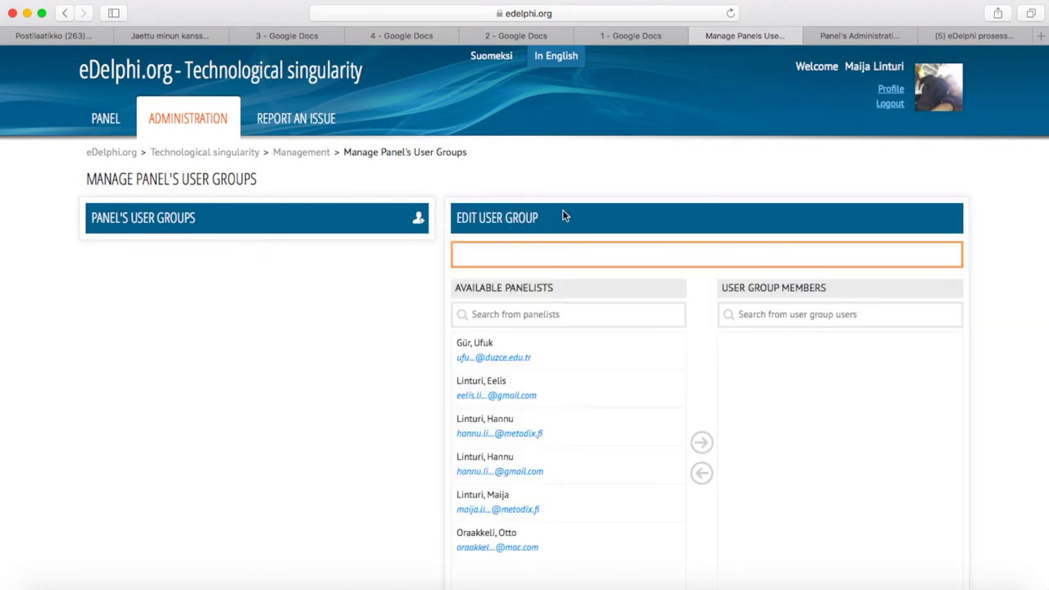
pyautogui.click(551, 257)
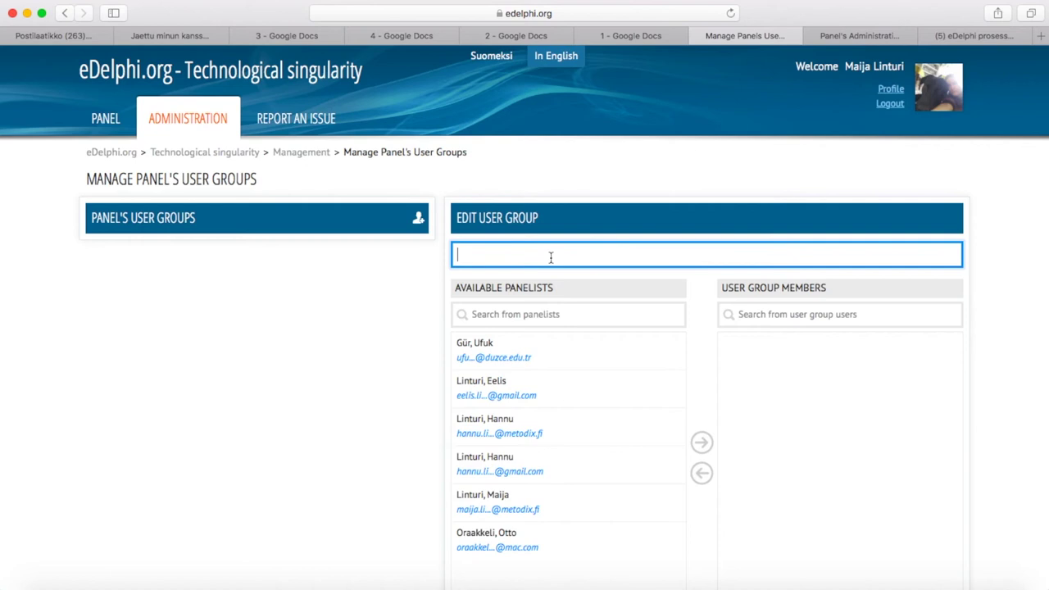
pyautogui.write('Men')
# Add one of the two same-named panelists as a Men group member
pyautogui.click(613, 433)
pyautogui.keyDown('shift'); pyautogui.click(600, 473); pyautogui.keyUp('shift')
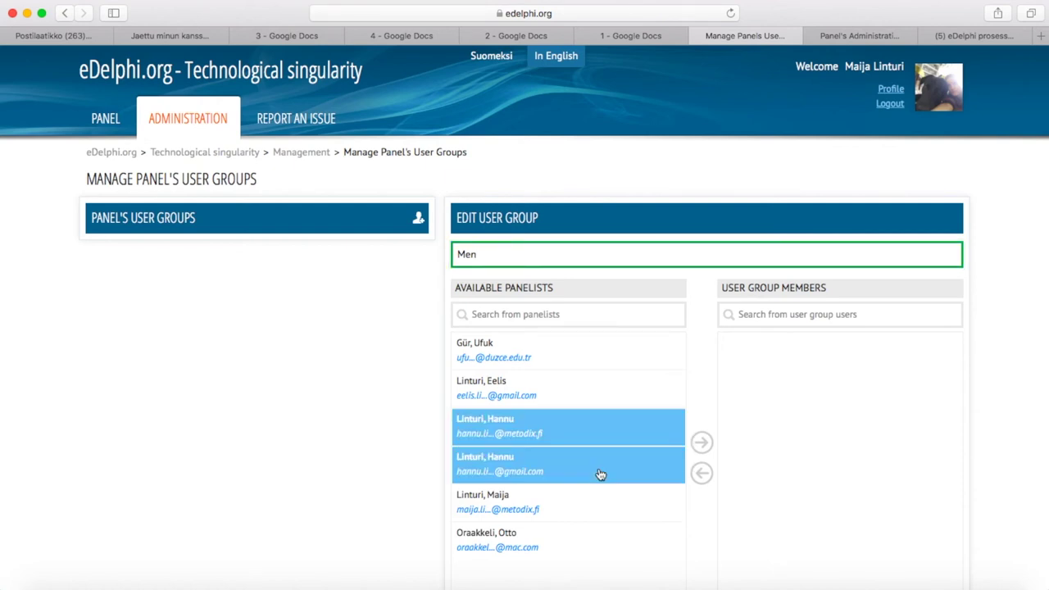
pyautogui.click(702, 443)
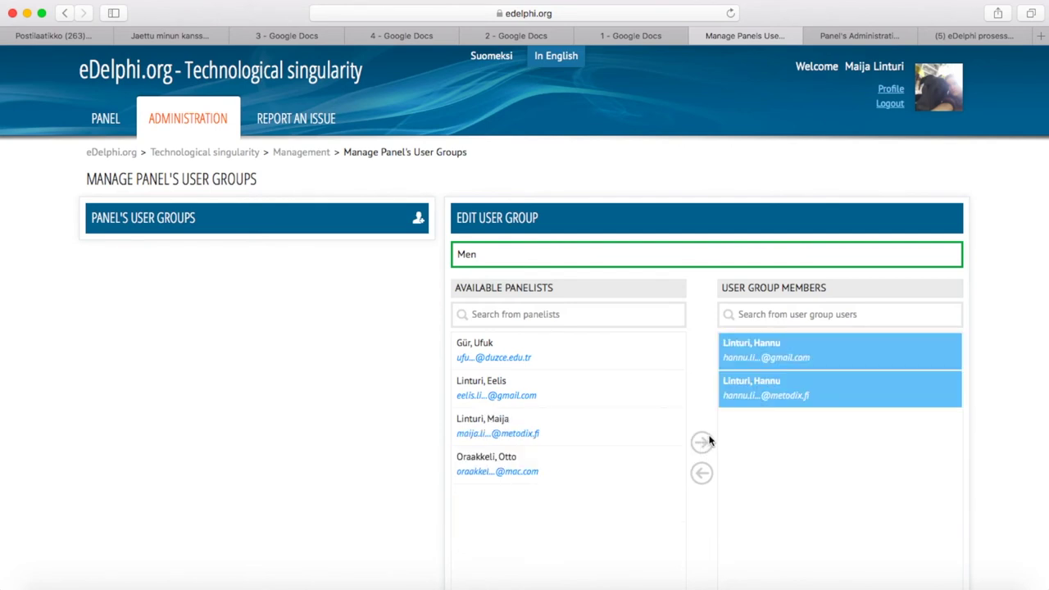
pyautogui.click(756, 401)
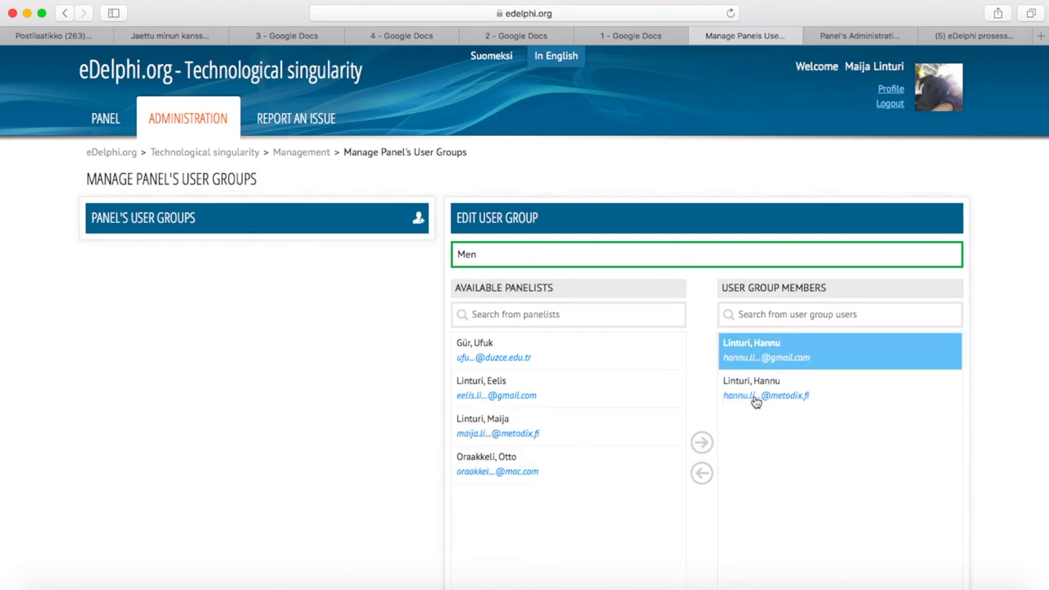
pyautogui.click(703, 473)
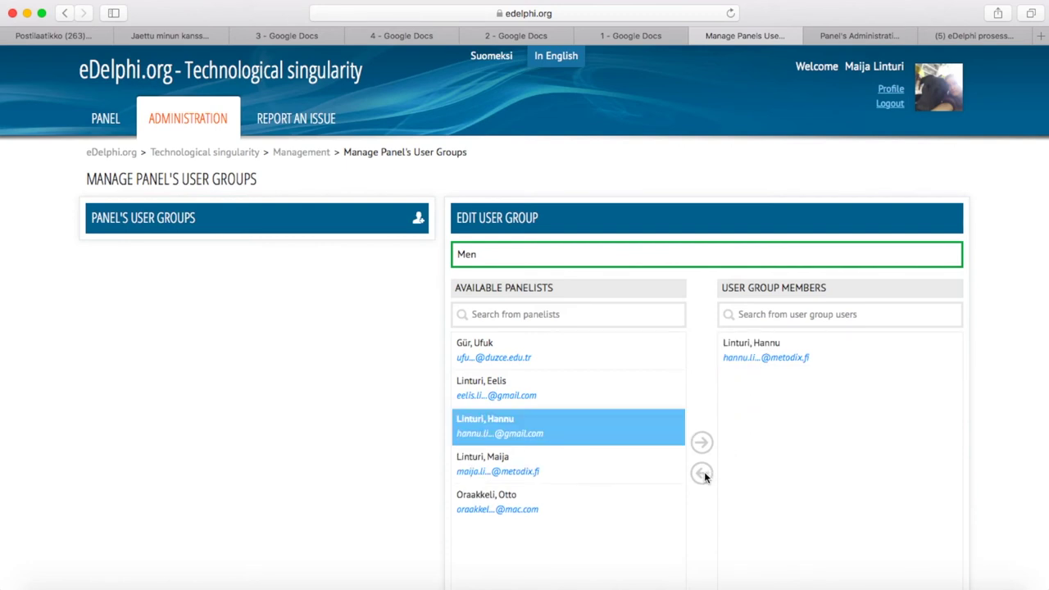
# Find another panelist by name search, add them to Men, and save the group
pyautogui.click(588, 315)
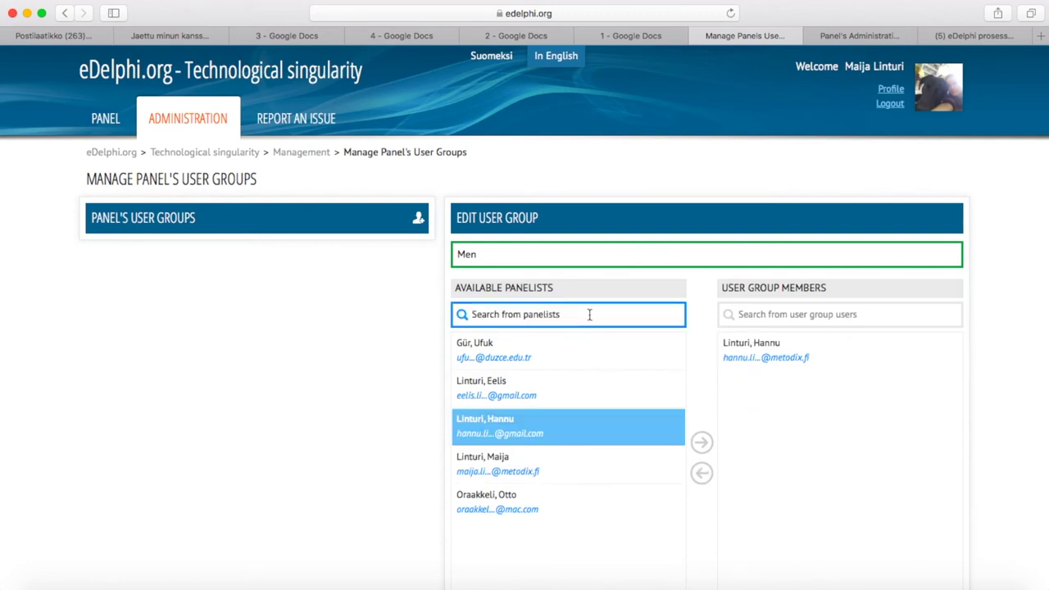
pyautogui.write('o')
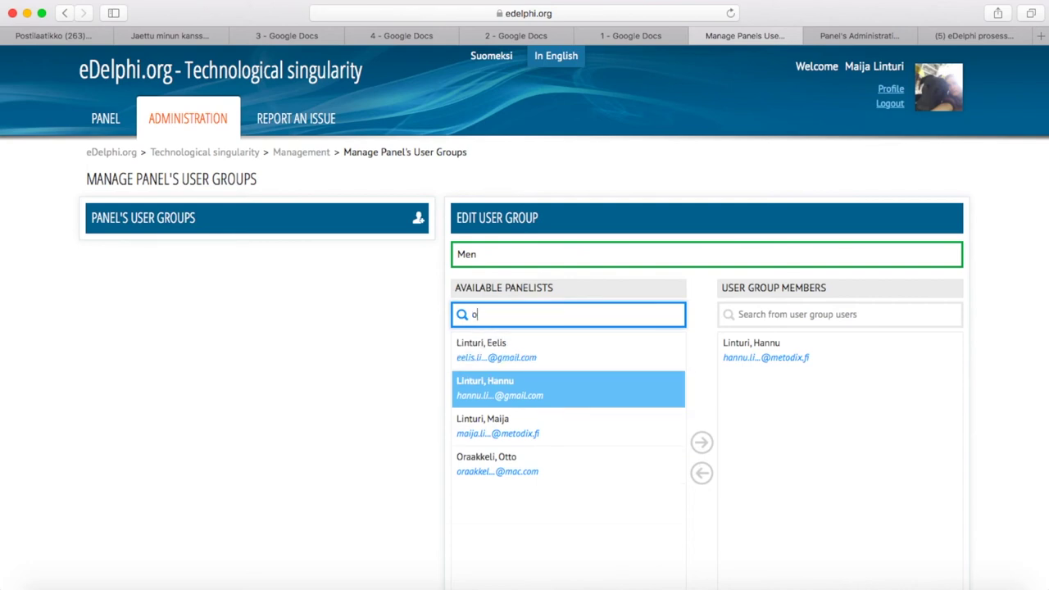
pyautogui.write('raak')
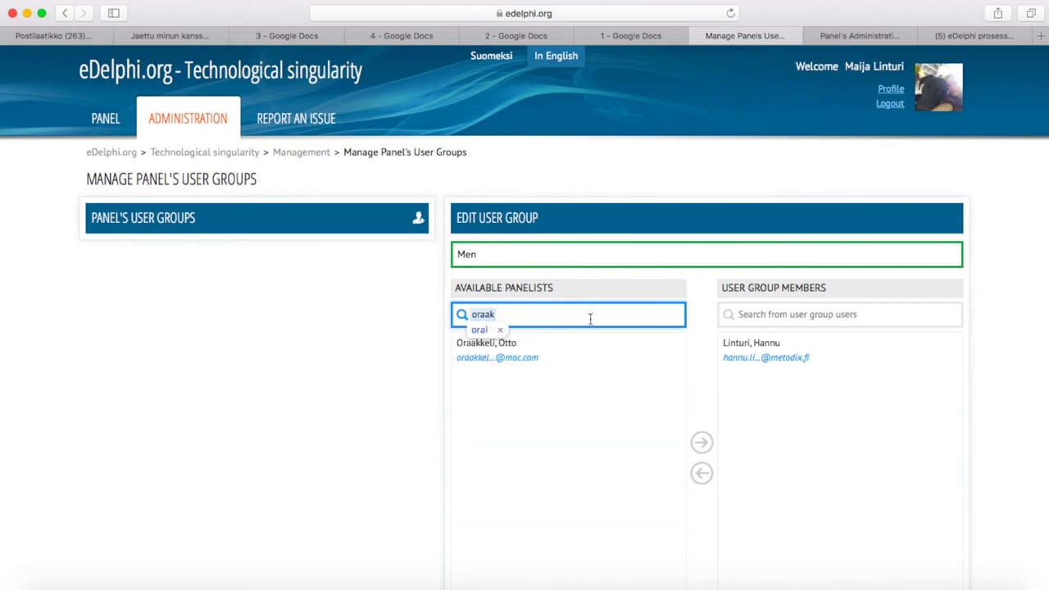
pyautogui.write('k')
pyautogui.click(569, 349)
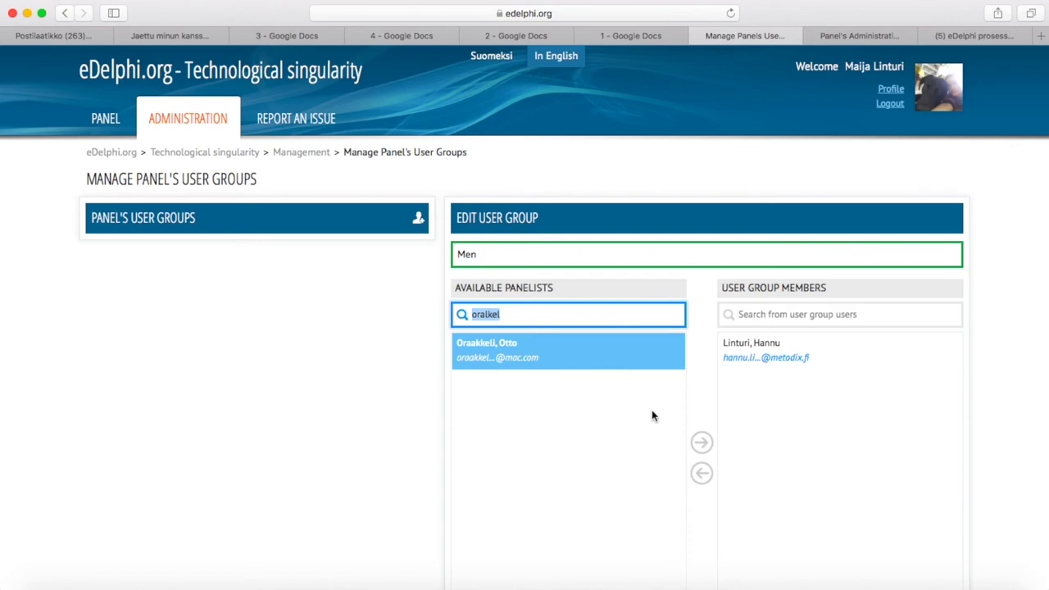
pyautogui.click(701, 443)
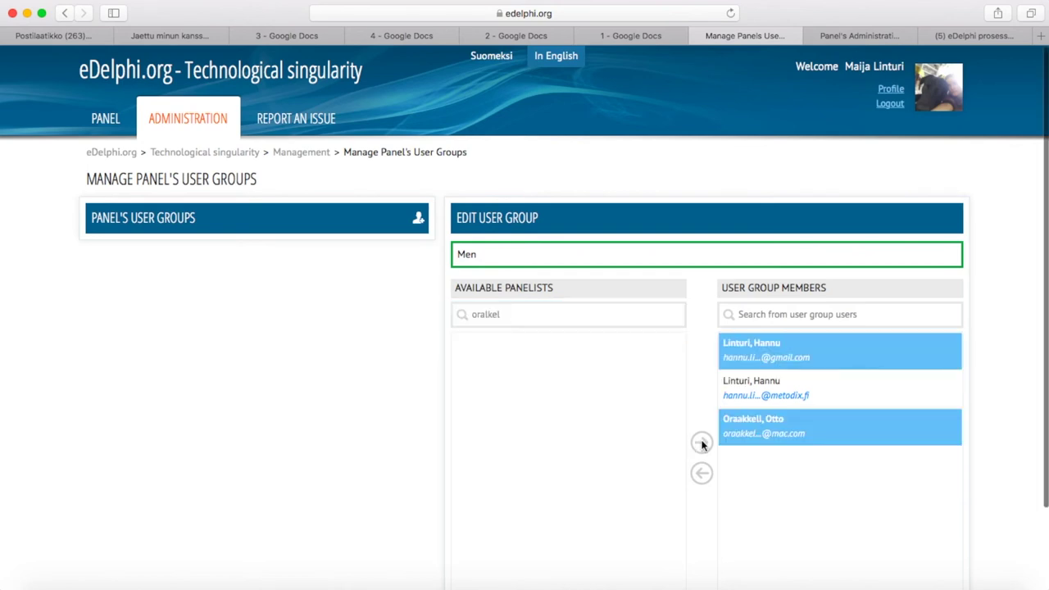
pyautogui.scroll(-3, 702, 443)
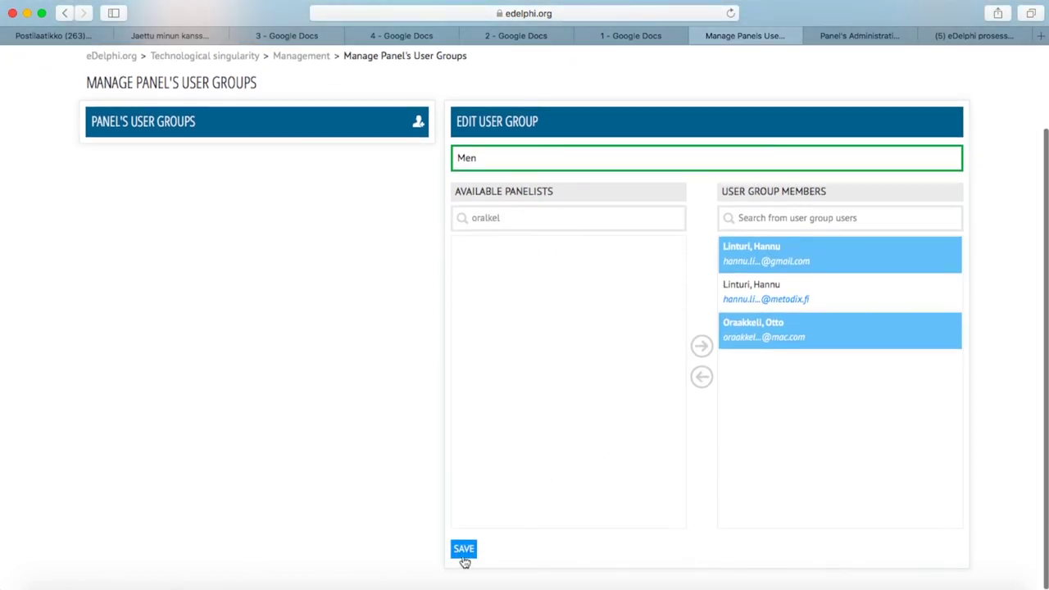
pyautogui.click(464, 561)
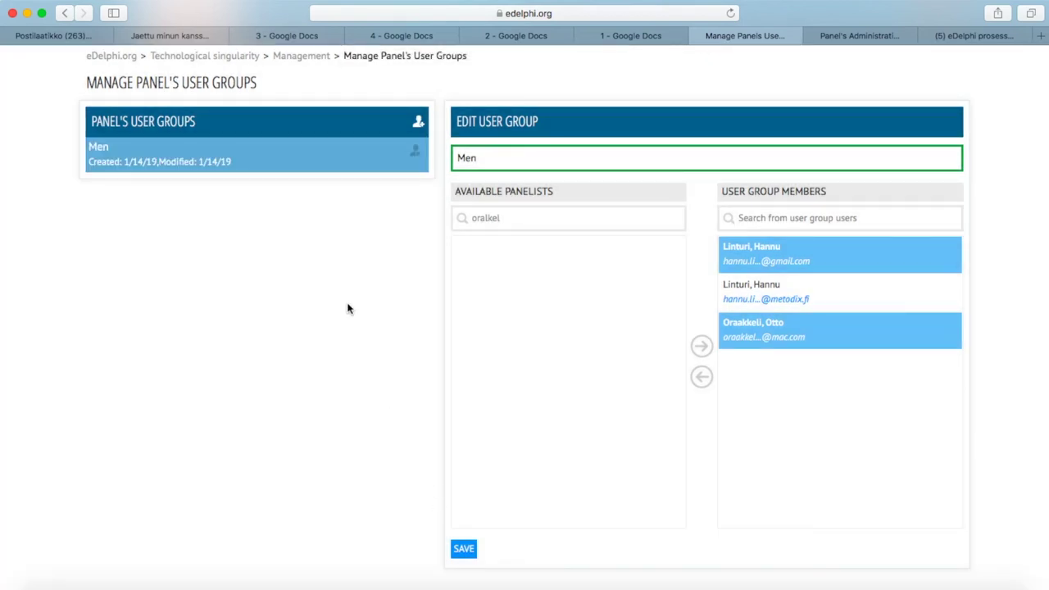
# Reopen the saved Men group from the panel's group list
pyautogui.click(277, 160)
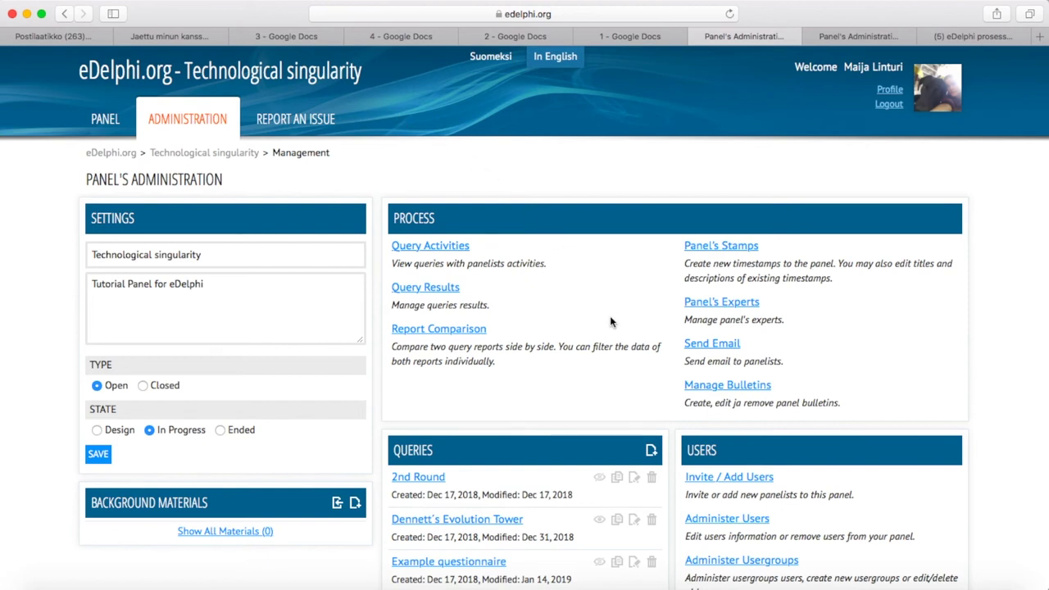
# On the Invite / Add Users page, find the user by name and queue their hotmail address
pyautogui.click(751, 483)
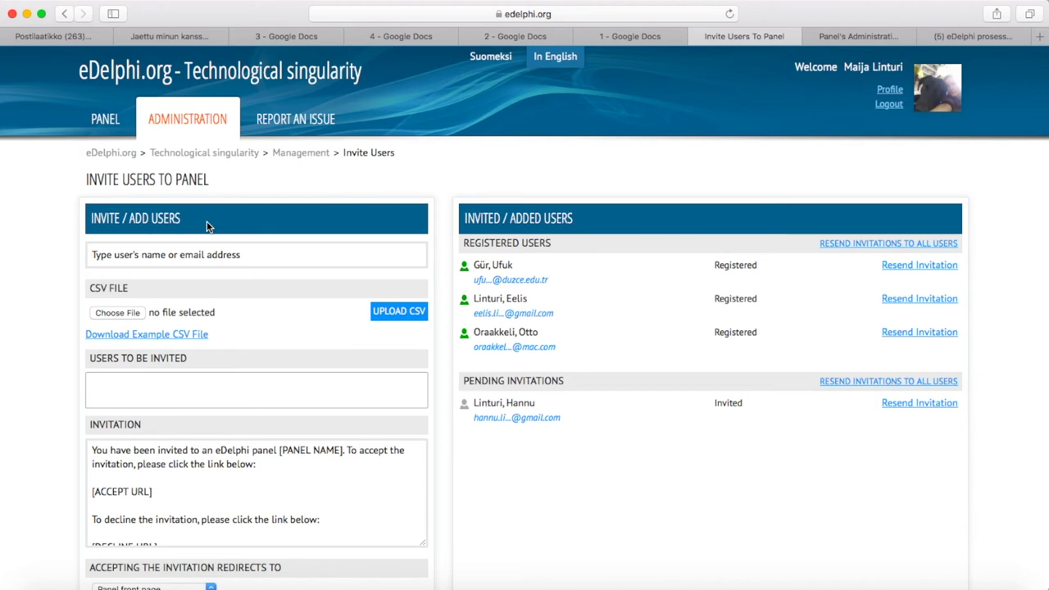
pyautogui.click(177, 255)
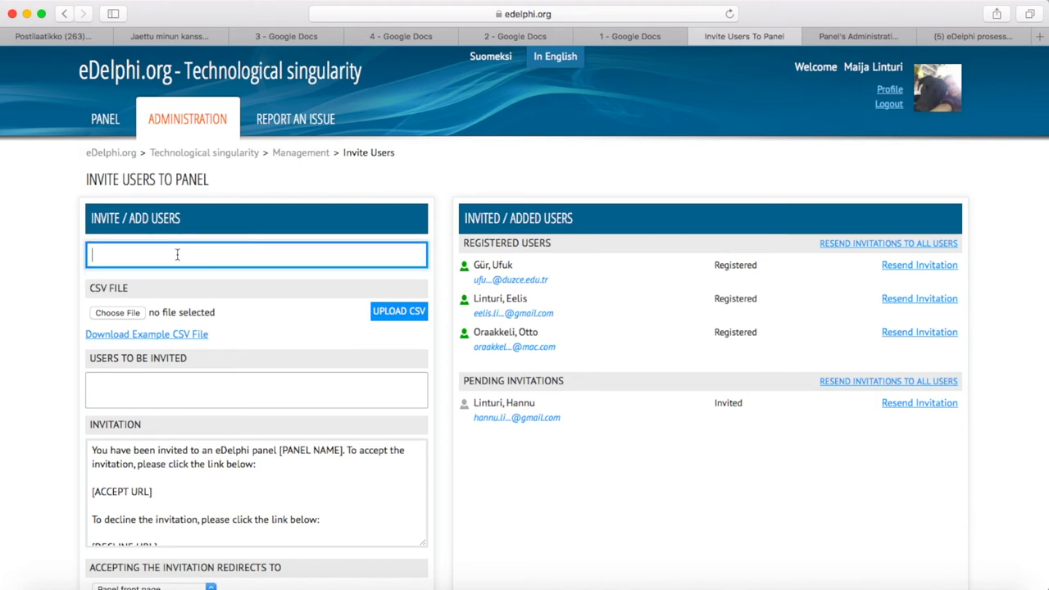
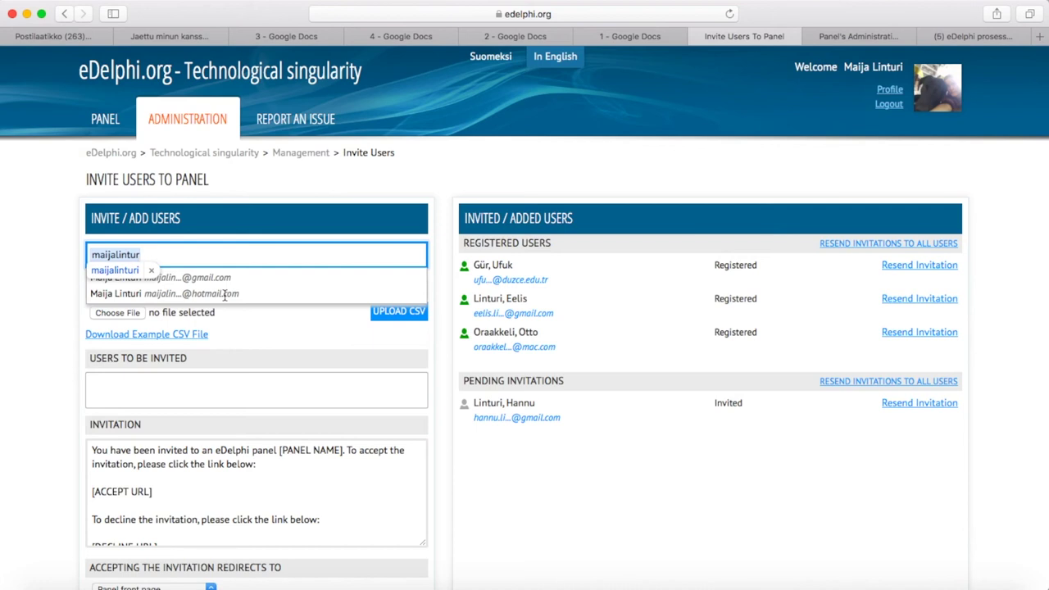
pyautogui.click(224, 294)
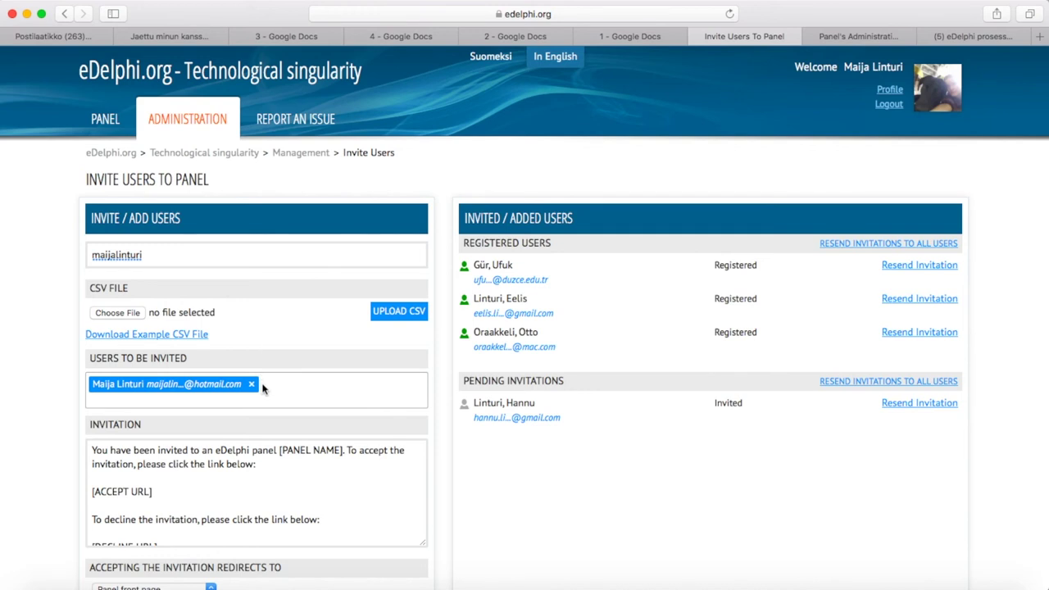
# Inspect the panel-name and [ACCEPT URL] placeholders in the invitation message
pyautogui.scroll(-3, 263, 388)
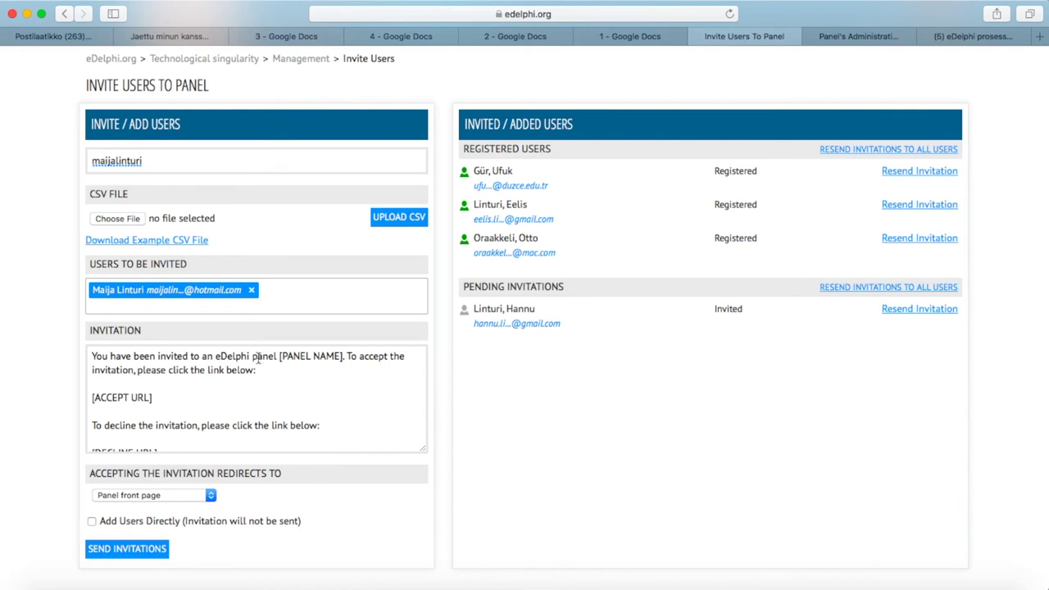
pyautogui.moveTo(278, 356); pyautogui.dragTo(346, 361)
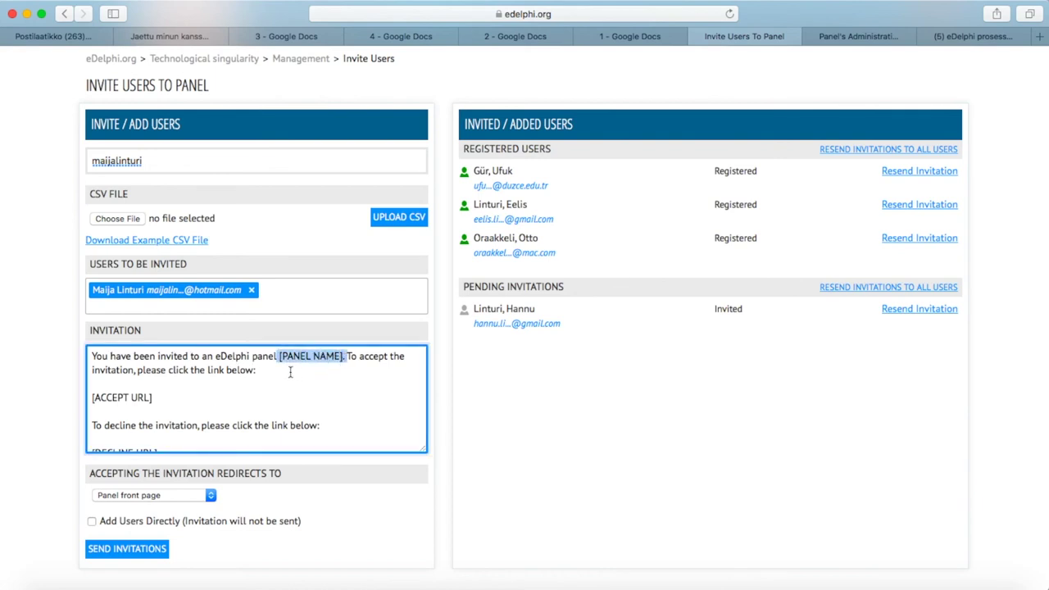
pyautogui.click(256, 370)
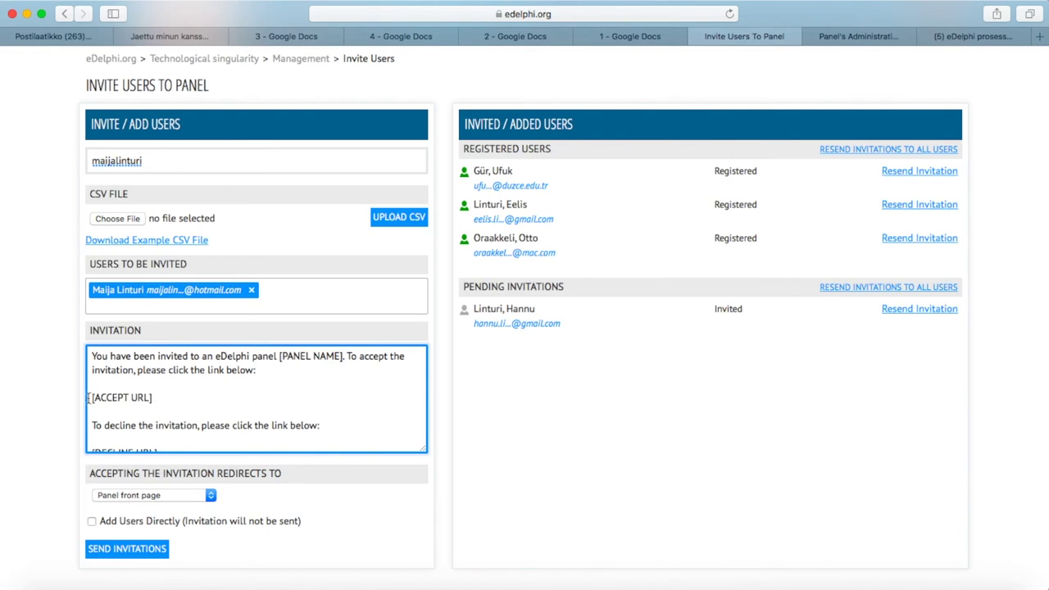
pyautogui.moveTo(91, 397); pyautogui.dragTo(155, 398)
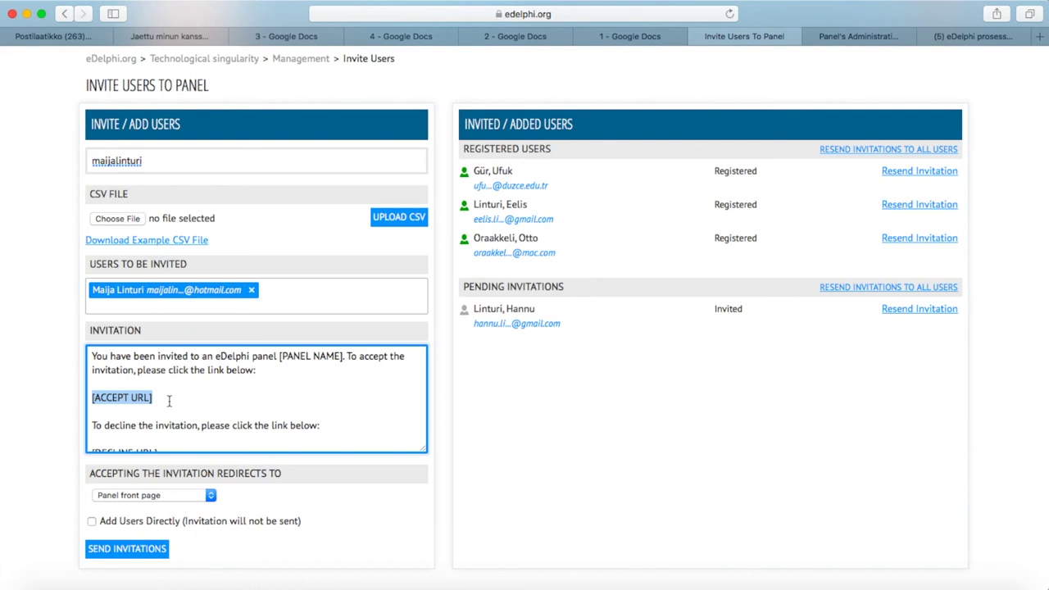
pyautogui.click(169, 400)
# Delete the 'To decline…' paragraphs and the leftover blank line from the invitation
pyautogui.scroll(-5, 167, 399)
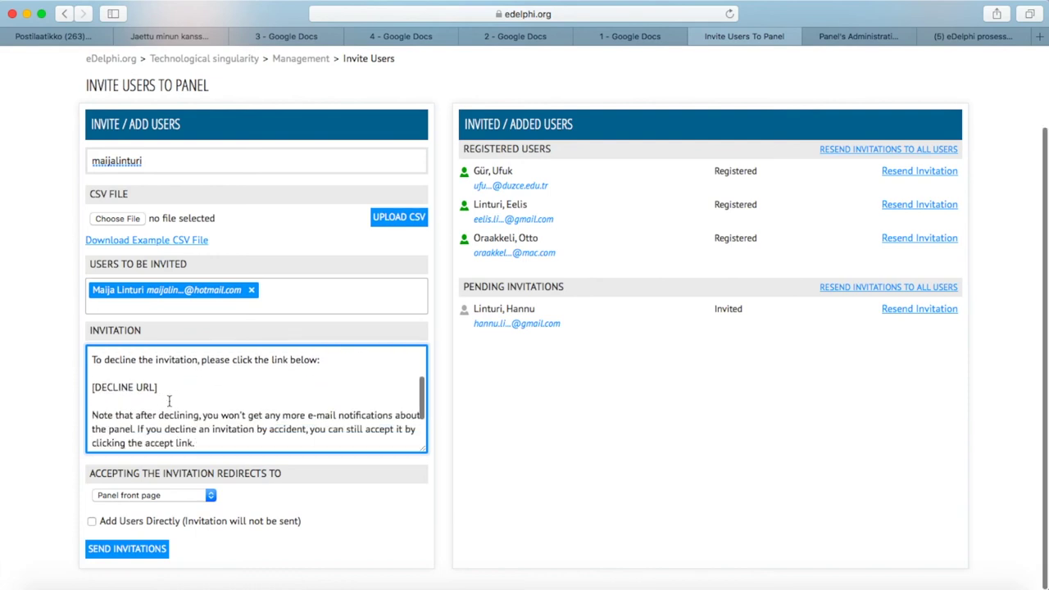
pyautogui.moveTo(92, 359); pyautogui.dragTo(207, 444)
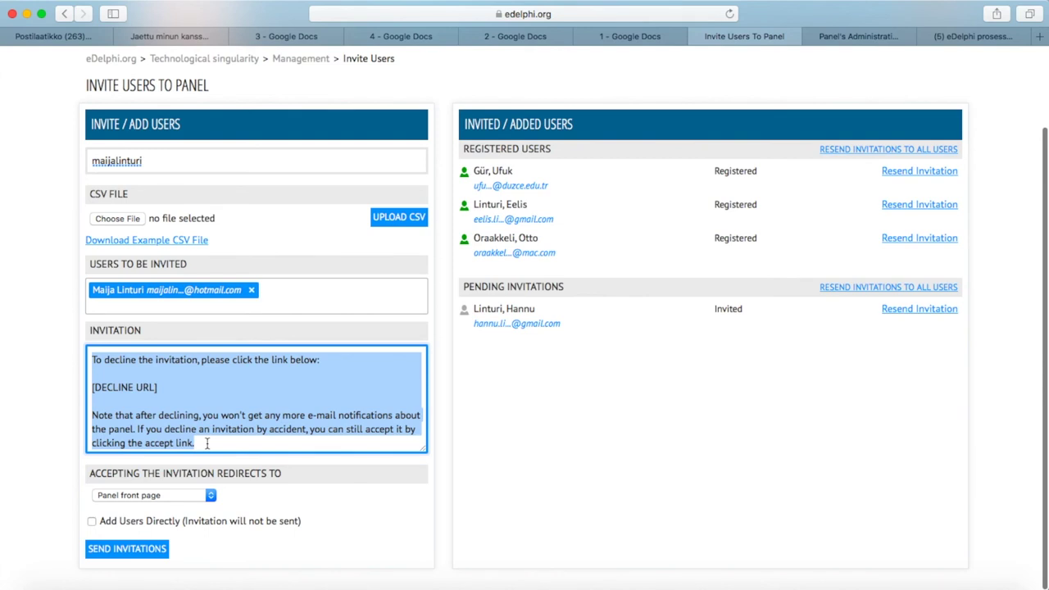
pyautogui.press('BackSpace')
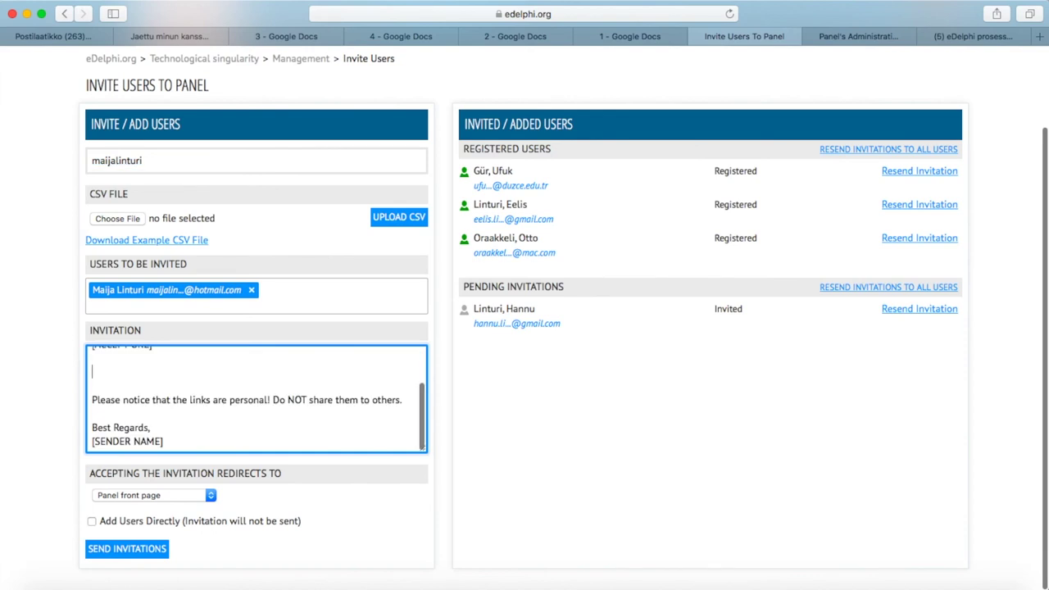
pyautogui.press('BackSpace')
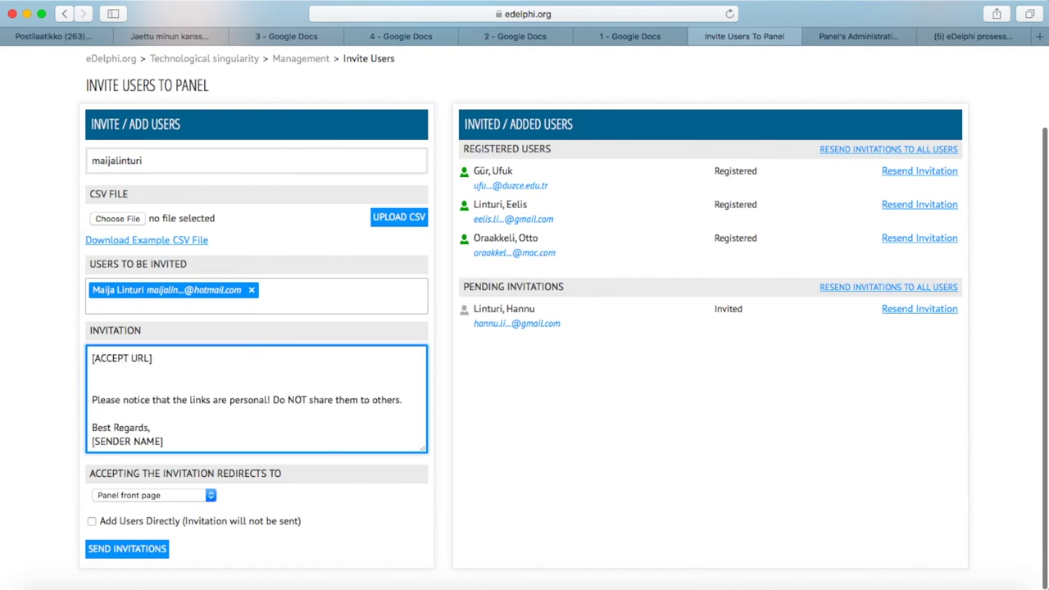
pyautogui.scroll(-1, 216, 443)
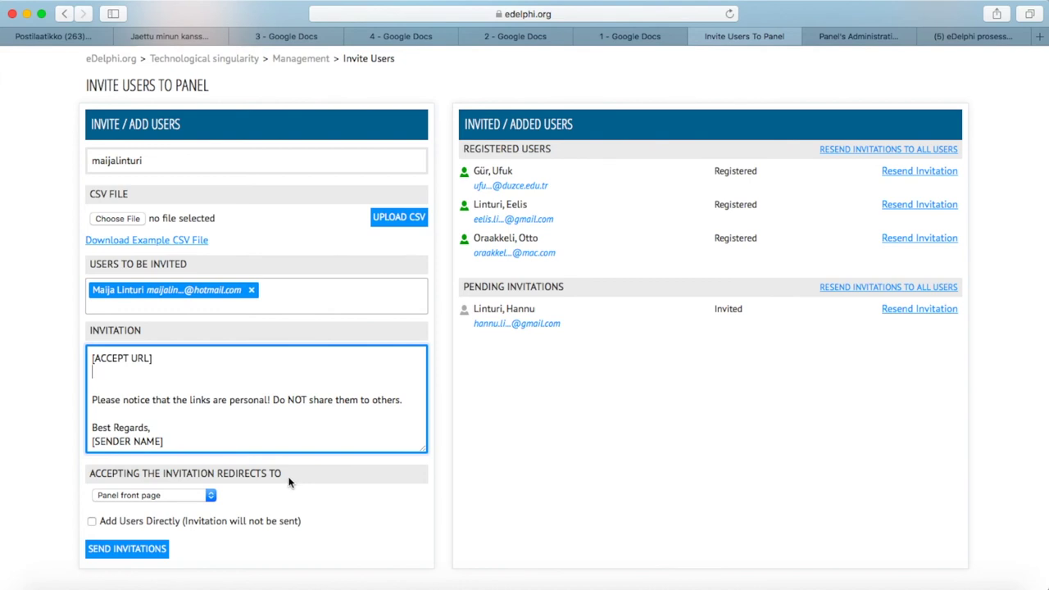
pyautogui.click(211, 496)
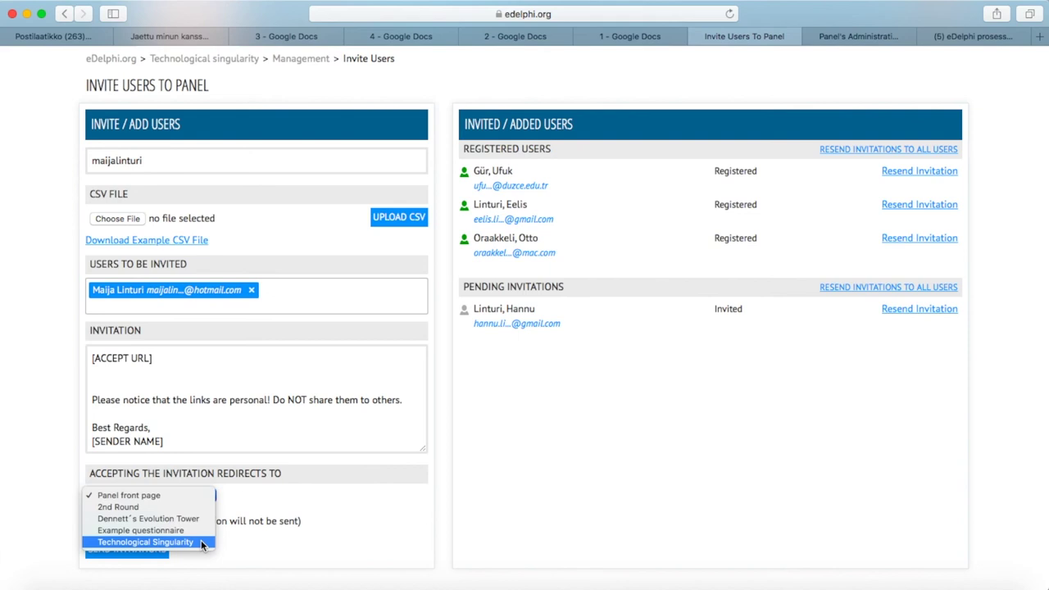
pyautogui.click(197, 495)
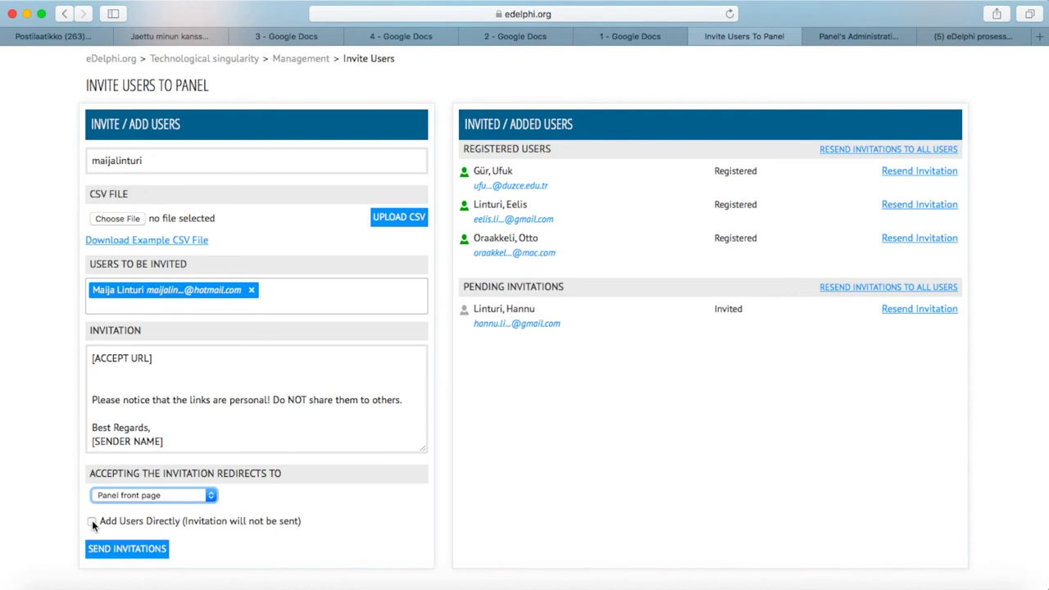
# Add the queued user directly to the panel, copy the generated password, then untick direct adding
pyautogui.click(92, 522)
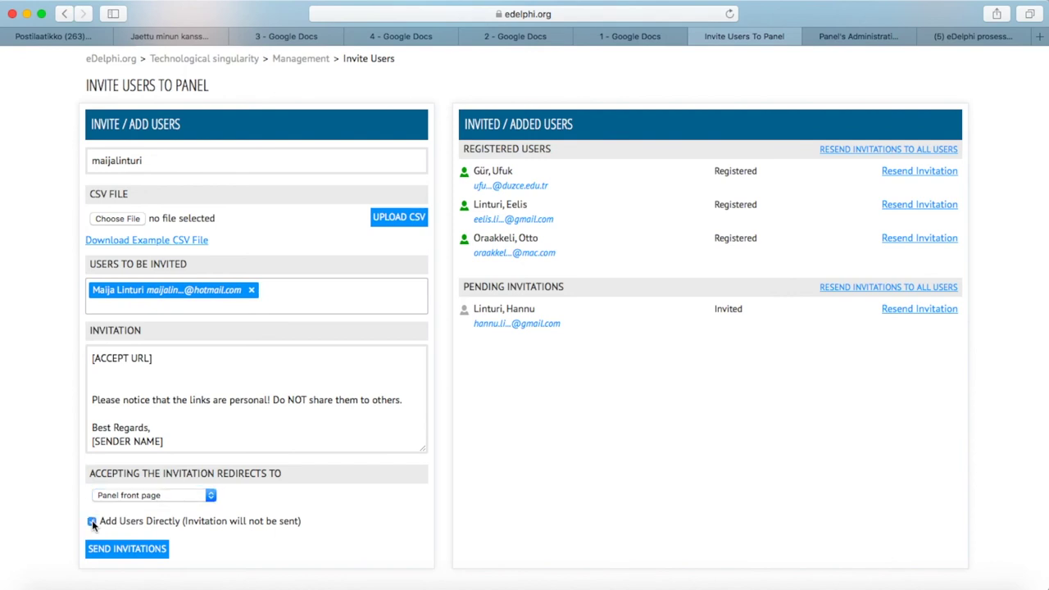
pyautogui.click(127, 550)
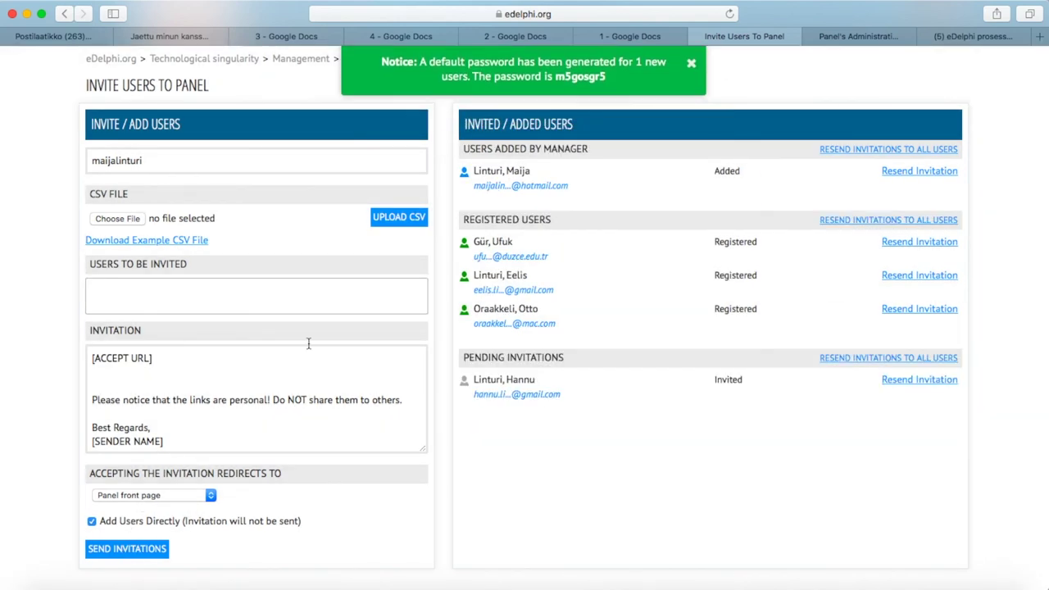
pyautogui.moveTo(610, 78); pyautogui.dragTo(556, 77)
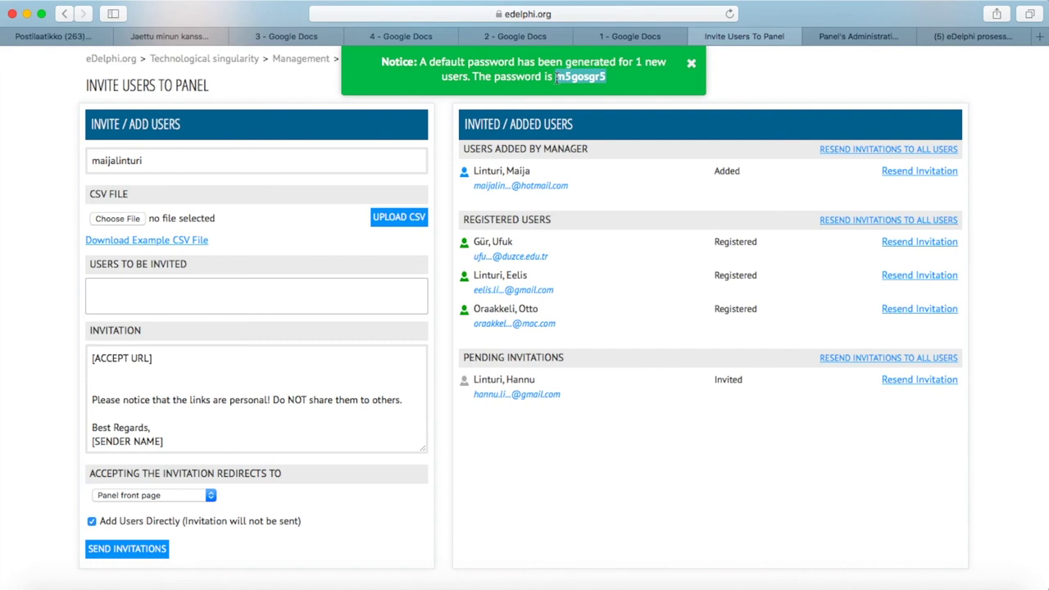
pyautogui.click(691, 63)
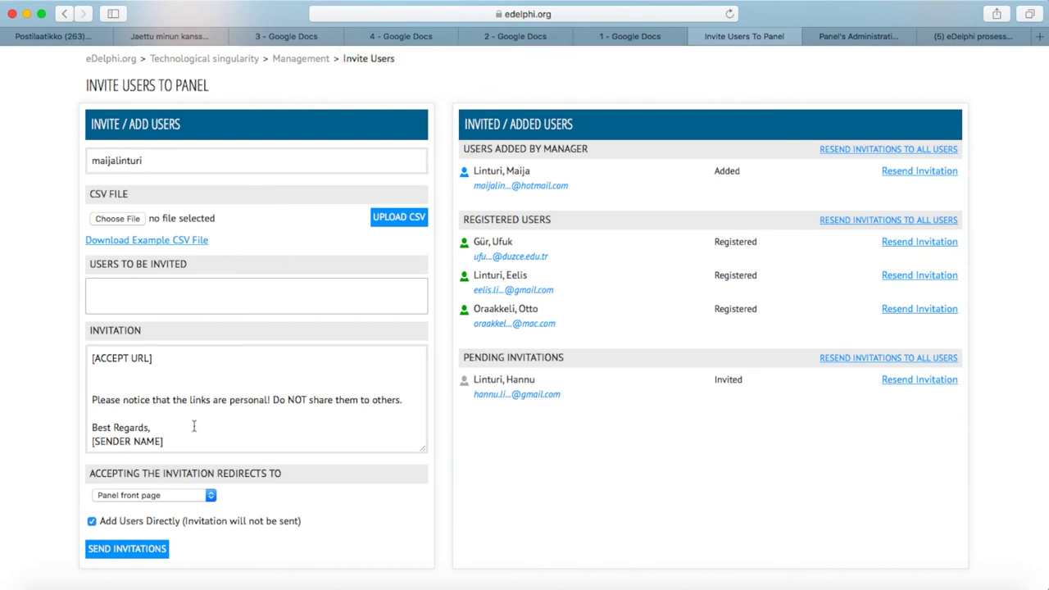
pyautogui.click(92, 521)
# Submit the invitation form again with 'Add Users Directly' switched off
pyautogui.click(138, 557)
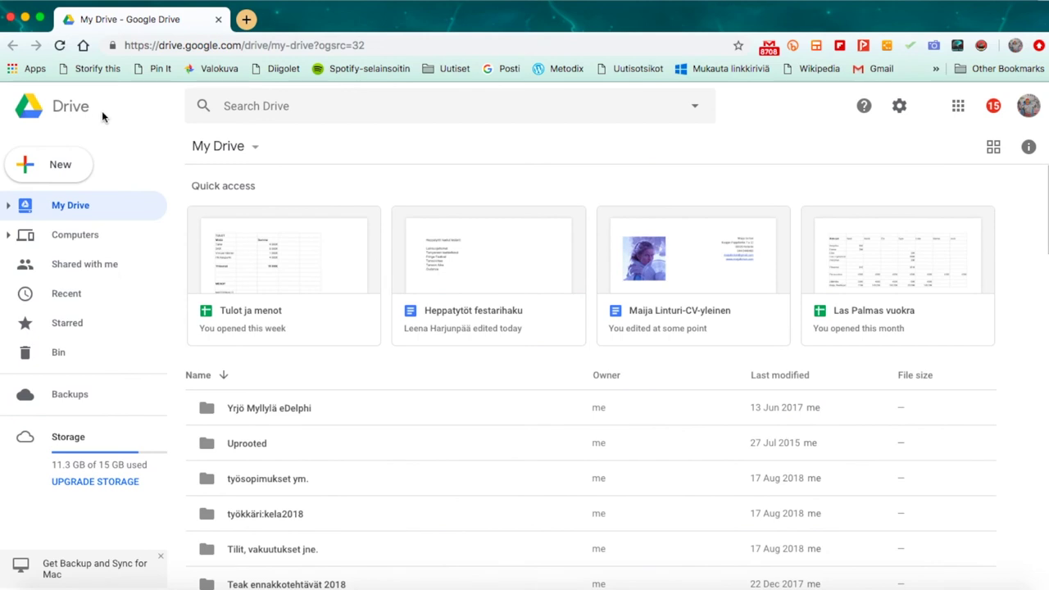
# Create a new Google Sheet, paste ten e-mail addresses into column A, and download it as CSV
pyautogui.click(75, 174)
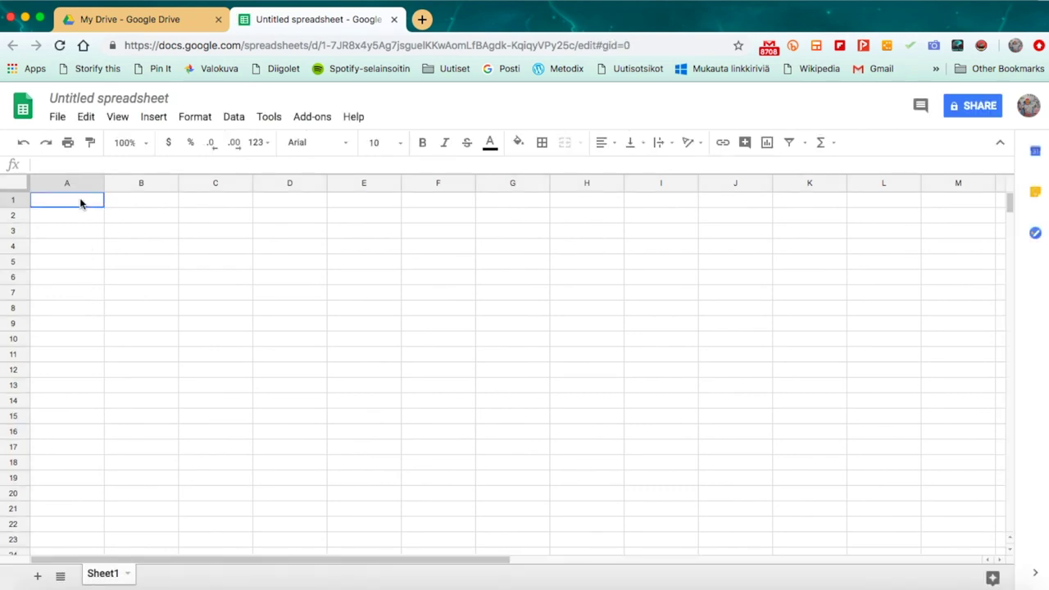
pyautogui.moveTo(80, 204); pyautogui.dragTo(74, 338)
pyautogui.hotkey('ctrl', 'v')
pyautogui.click(77, 352)
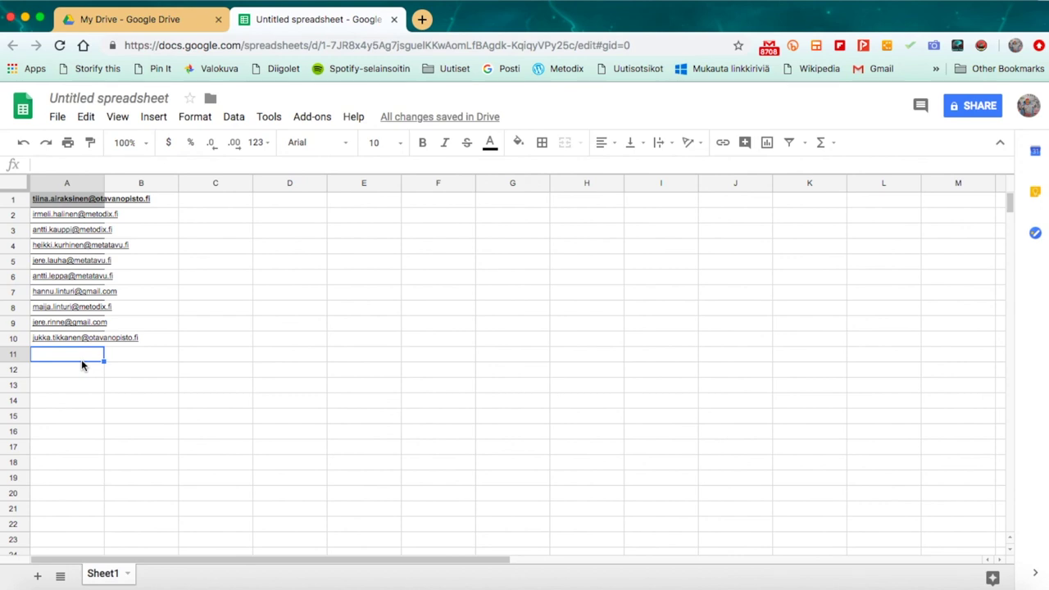
pyautogui.click(57, 117)
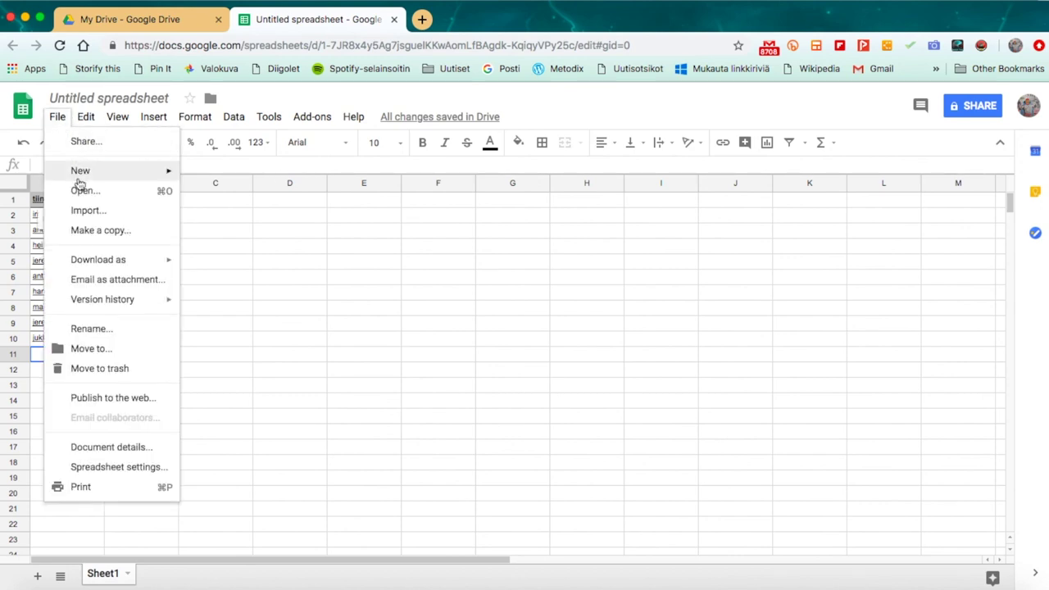
pyautogui.moveTo(90, 269)
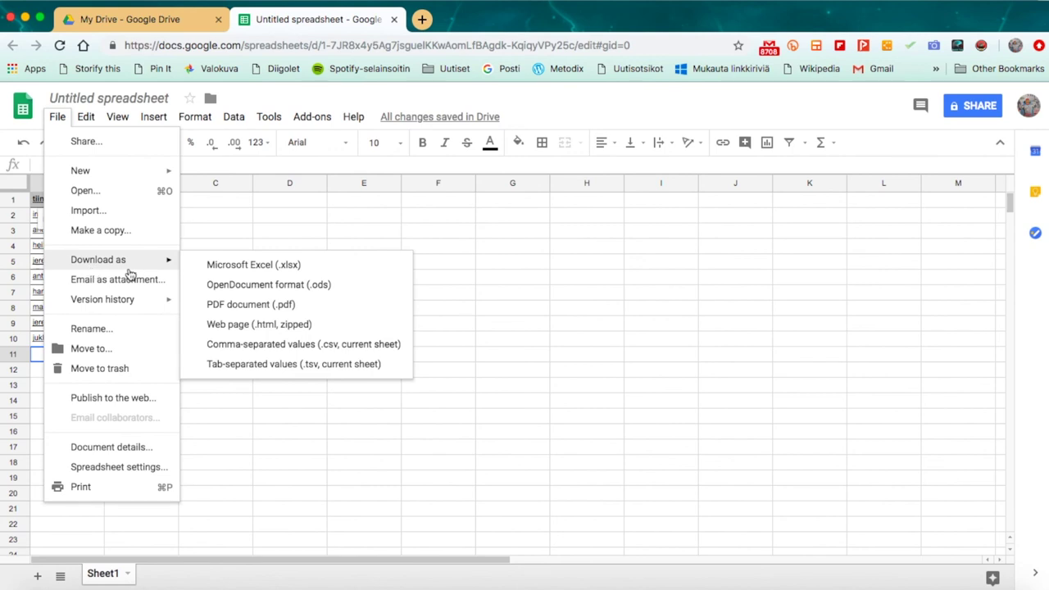
pyautogui.click(263, 346)
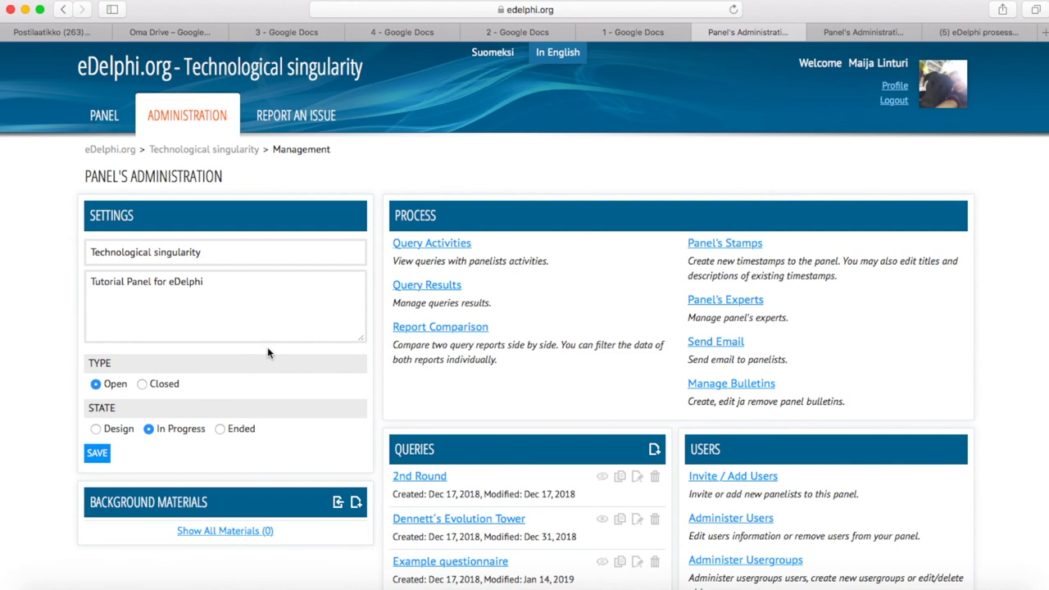
# Go to Invite / Add Users for the Technological singularity panel
pyautogui.click(748, 486)
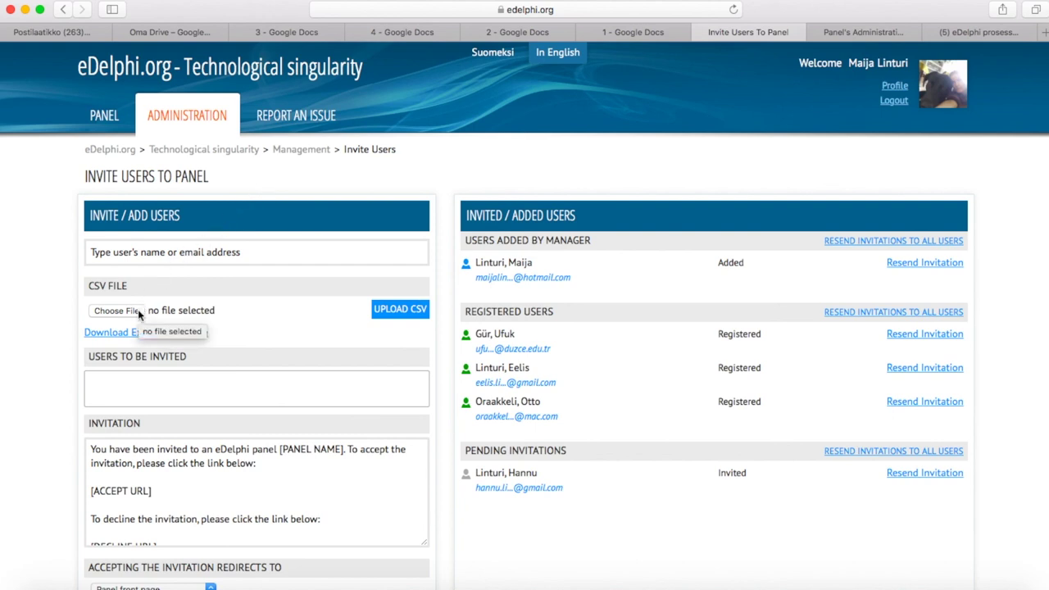
# Upload the downloaded address CSV from Downloads, reading ten panelists into the invitation list
pyautogui.click(116, 311)
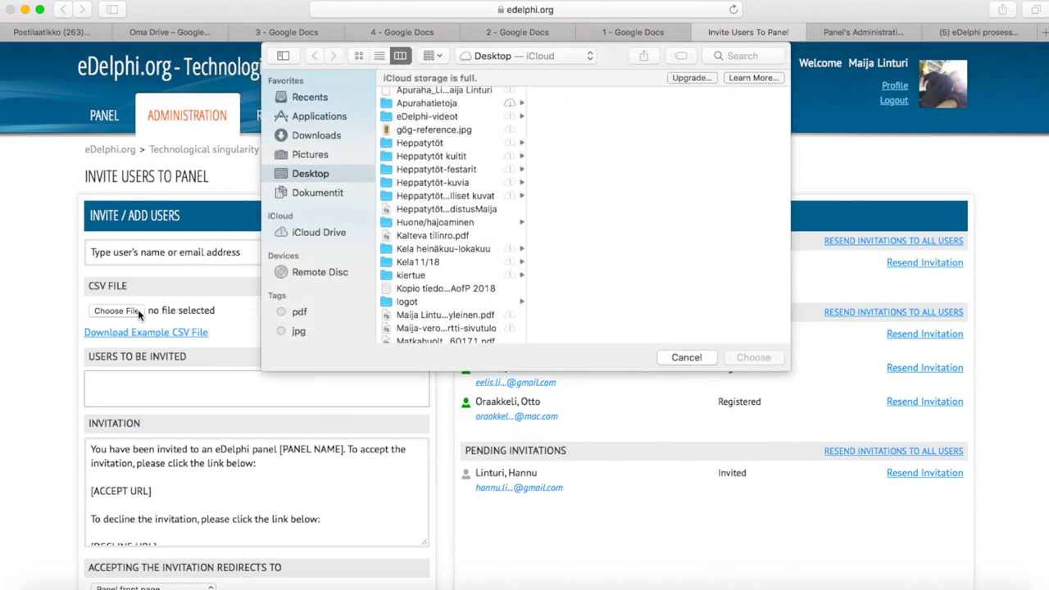
pyautogui.click(336, 135)
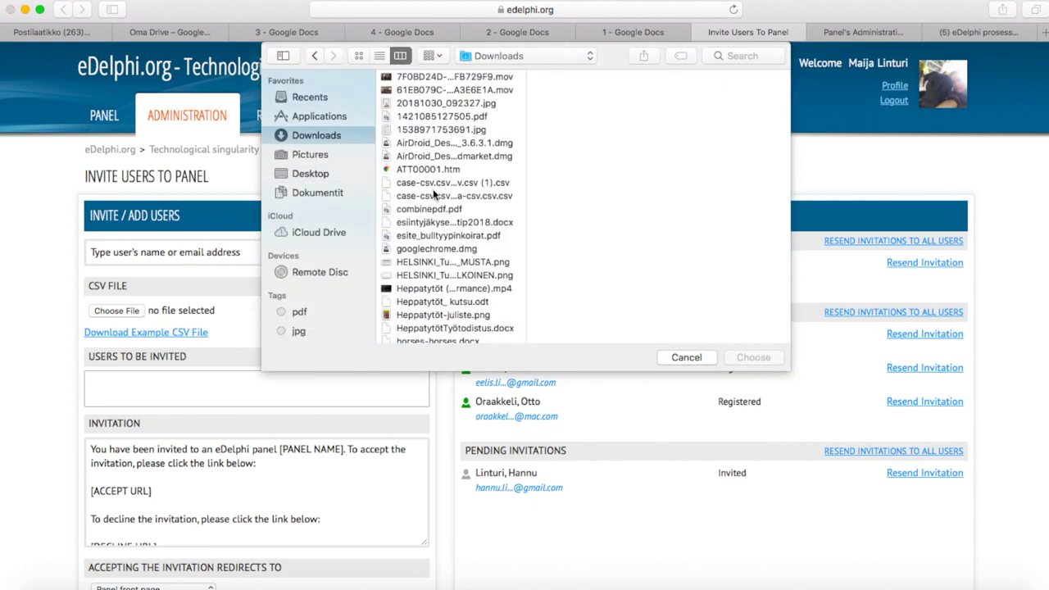
pyautogui.click(438, 196)
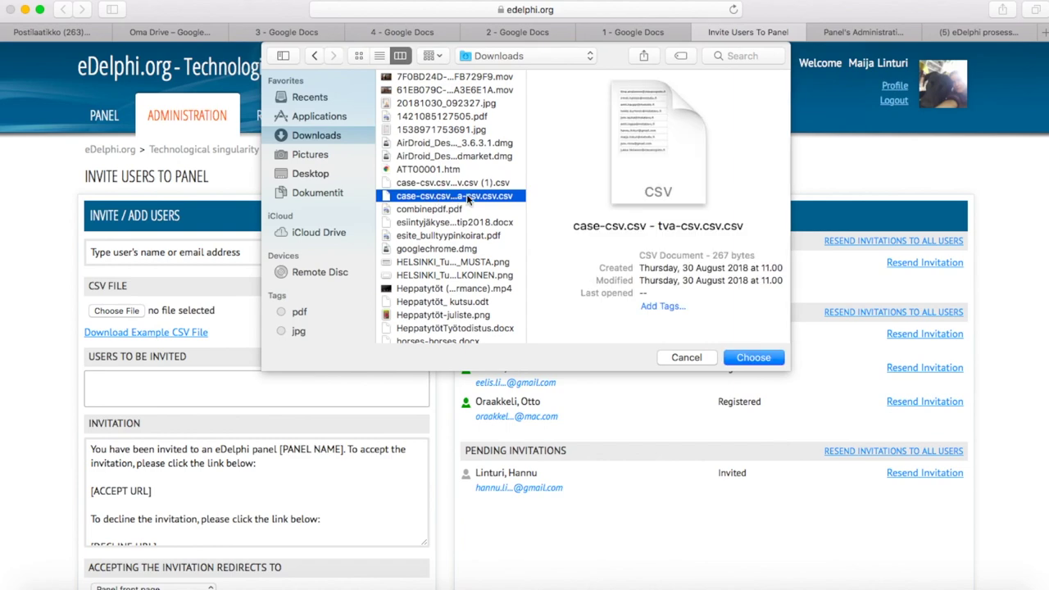
pyautogui.click(752, 359)
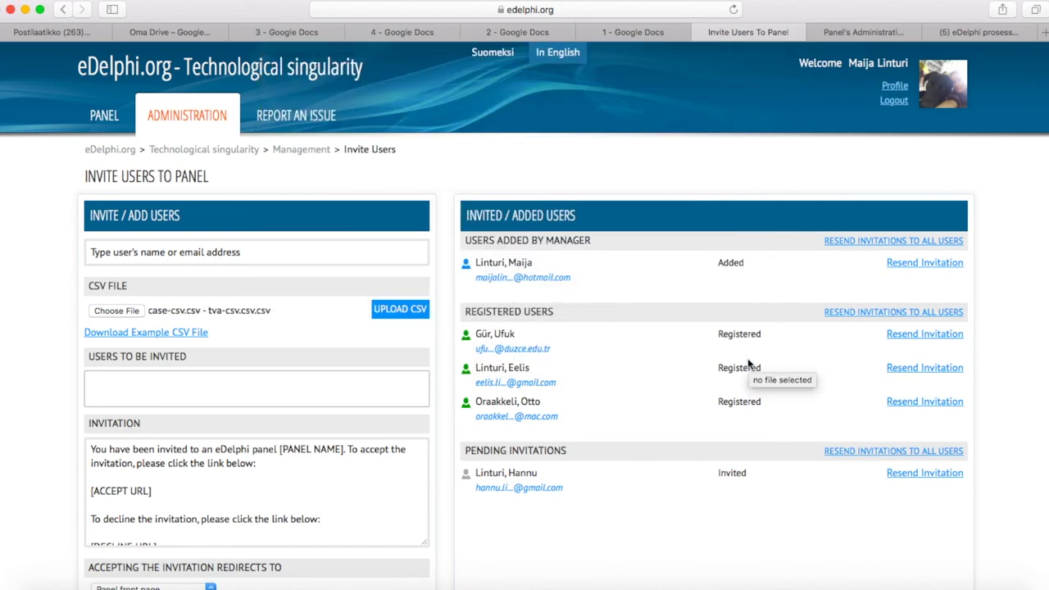
pyautogui.click(400, 309)
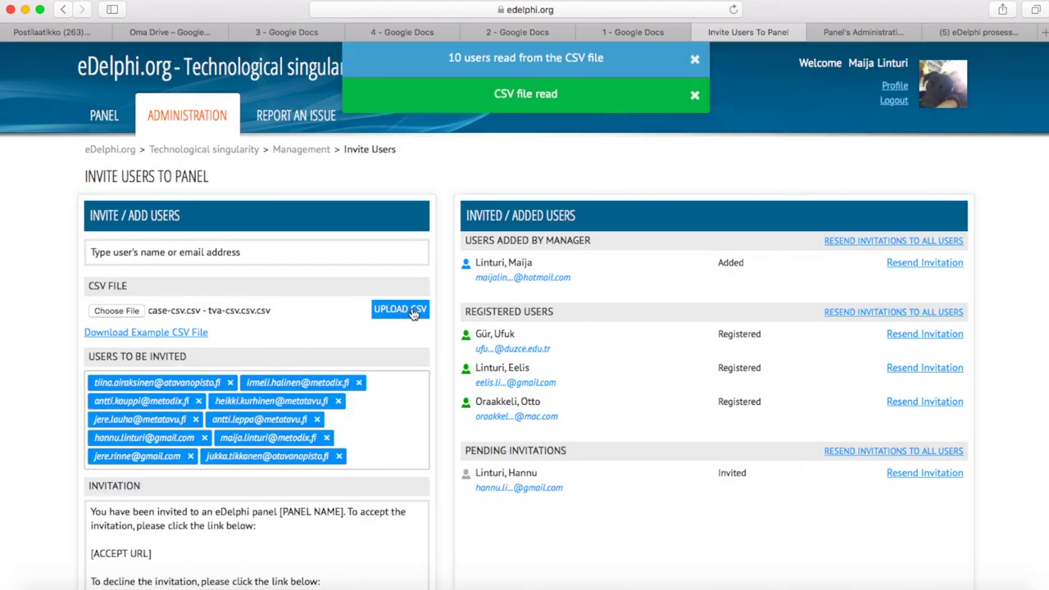
# Remove the 'To decline…' paragraph from the CSV panelists' invitation message
pyautogui.scroll(-1, 408, 352)
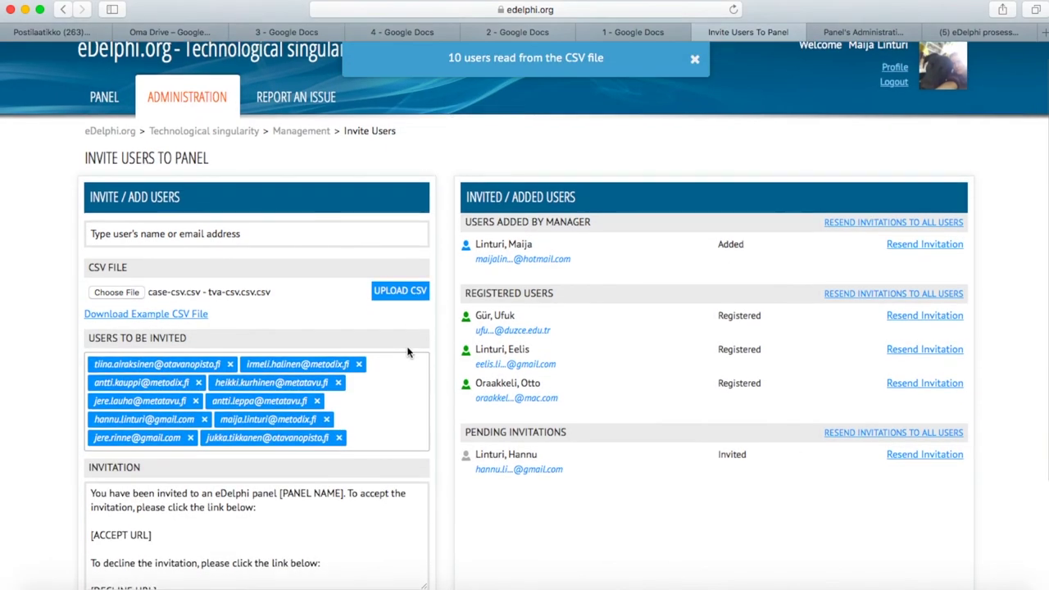
pyautogui.scroll(-3, 409, 352)
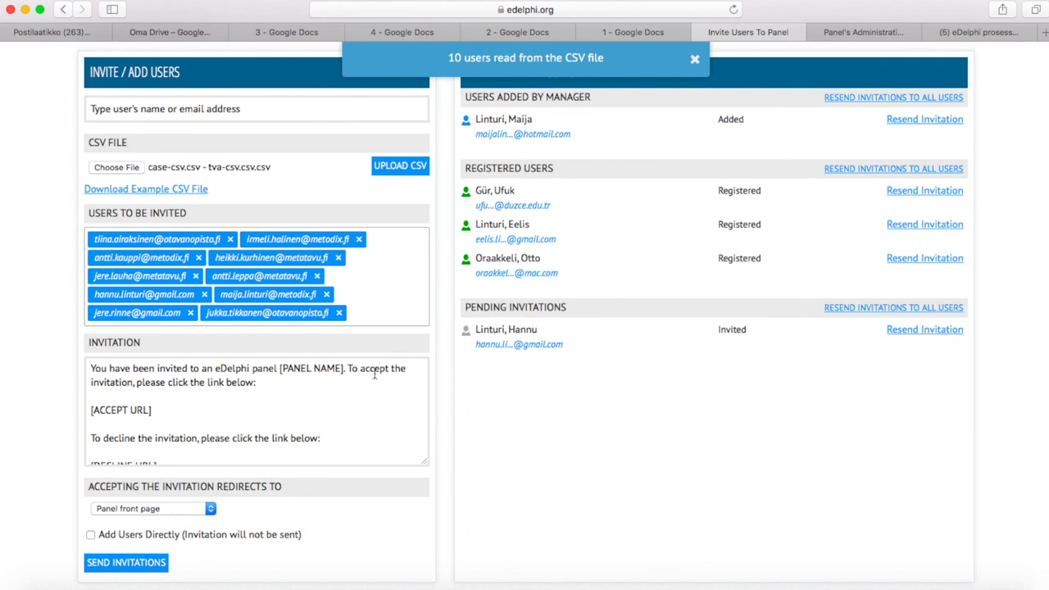
pyautogui.scroll(-3, 296, 396)
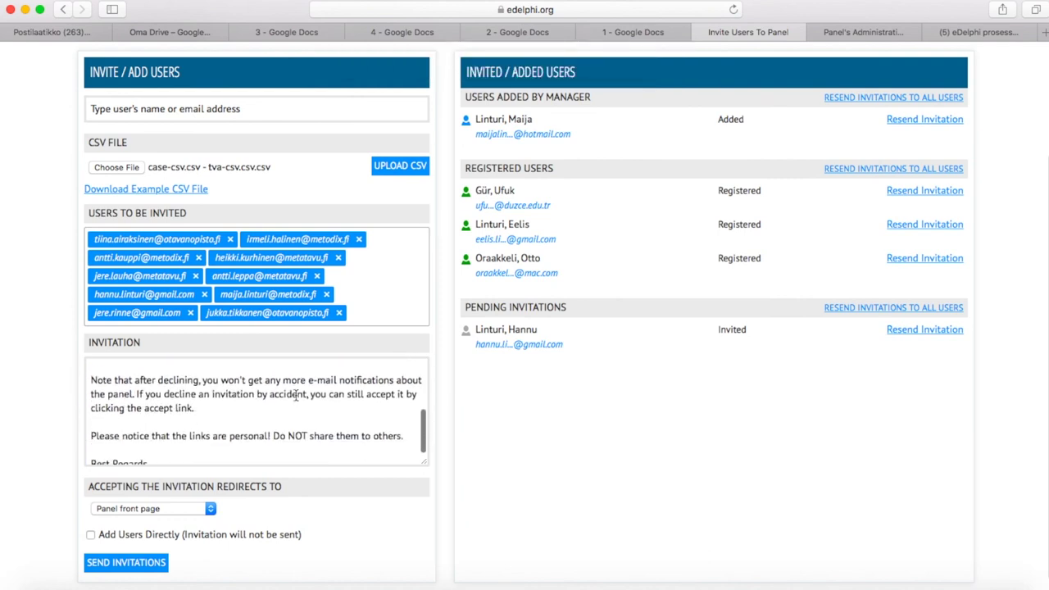
pyautogui.scroll(1, 155, 375)
pyautogui.scroll(1, 155, 379)
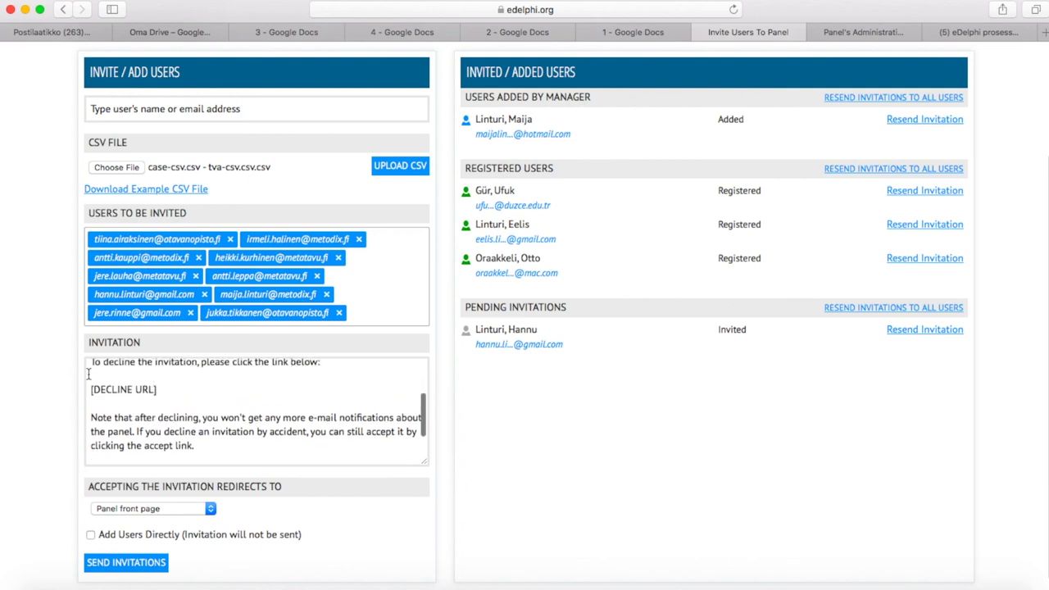
pyautogui.moveTo(91, 363); pyautogui.dragTo(217, 450)
pyautogui.press('BackSpace')
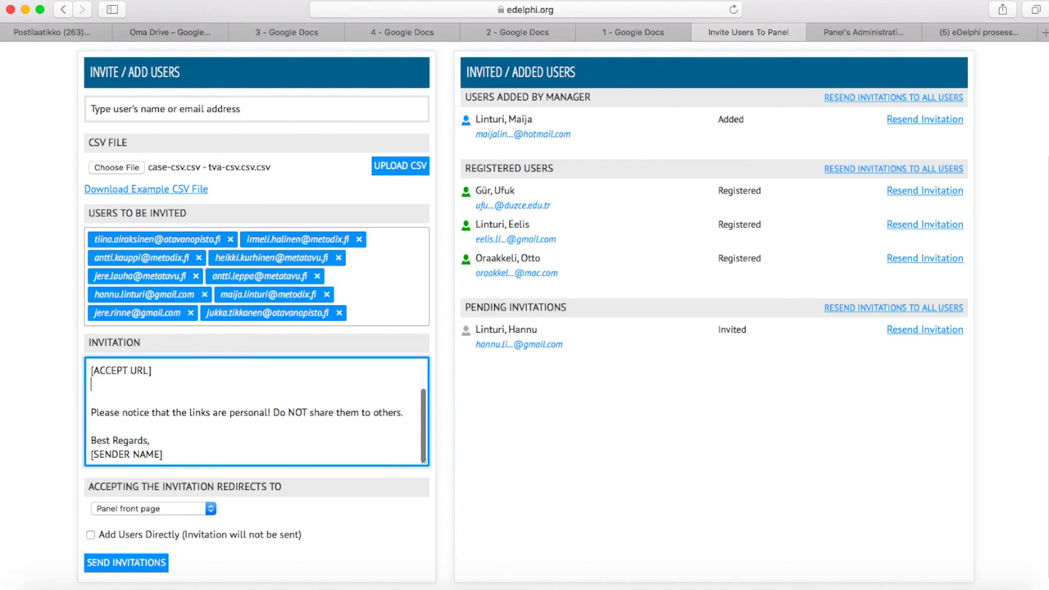